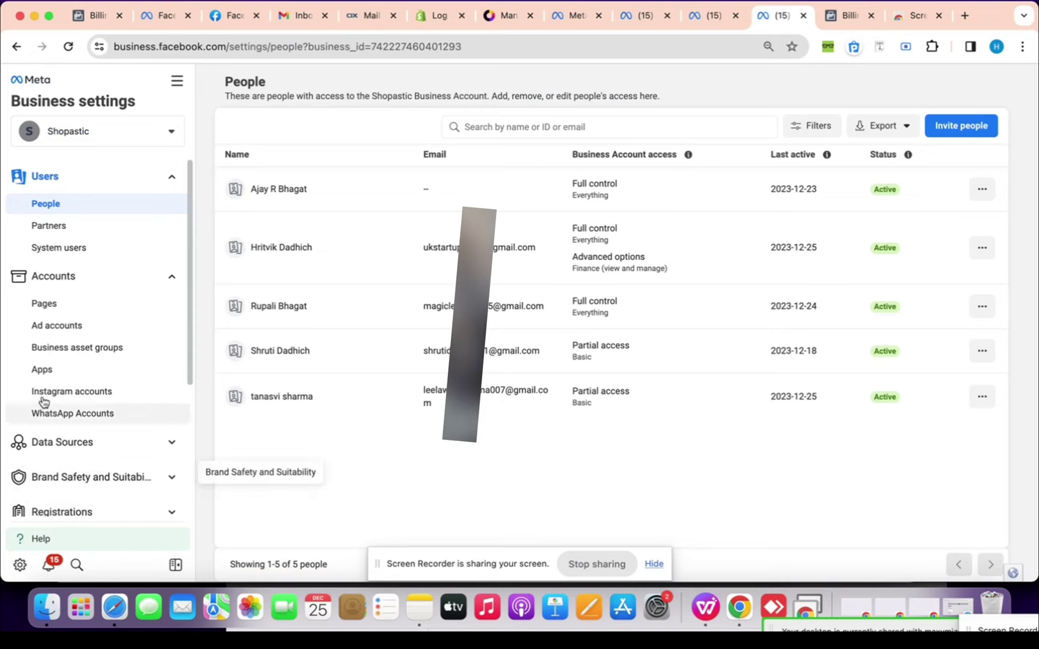
# Open Business info and check the Ad Account Creation Limit value of 10
pyautogui.scroll(-5, 60, 415)
pyautogui.click(78, 476)
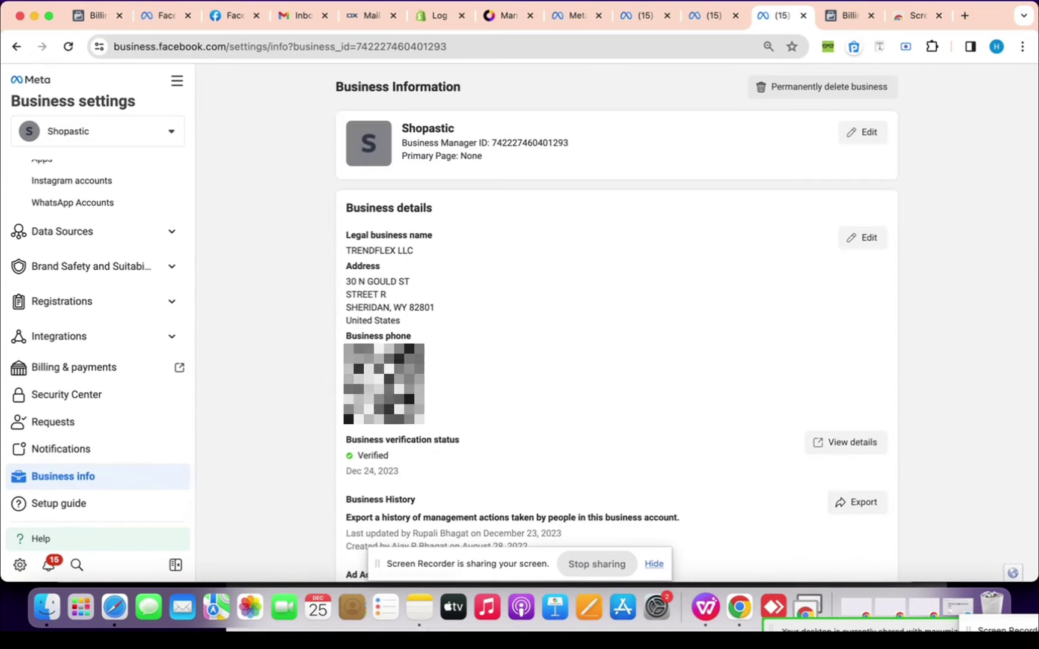
pyautogui.scroll(-5, 328, 394)
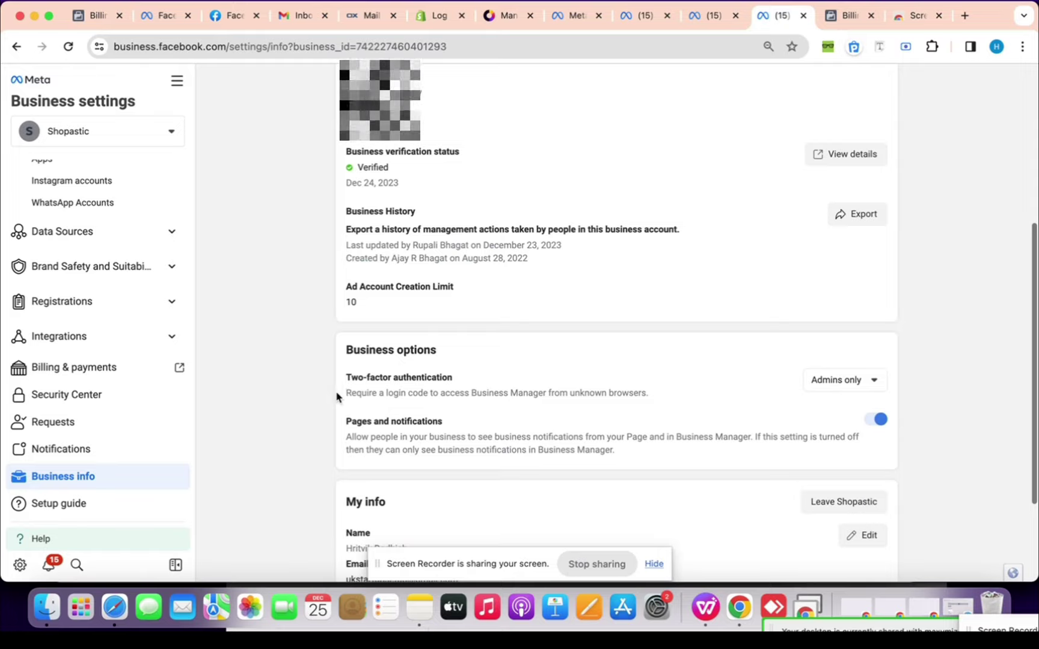
pyautogui.doubleClick(350, 302)
pyautogui.click(466, 308)
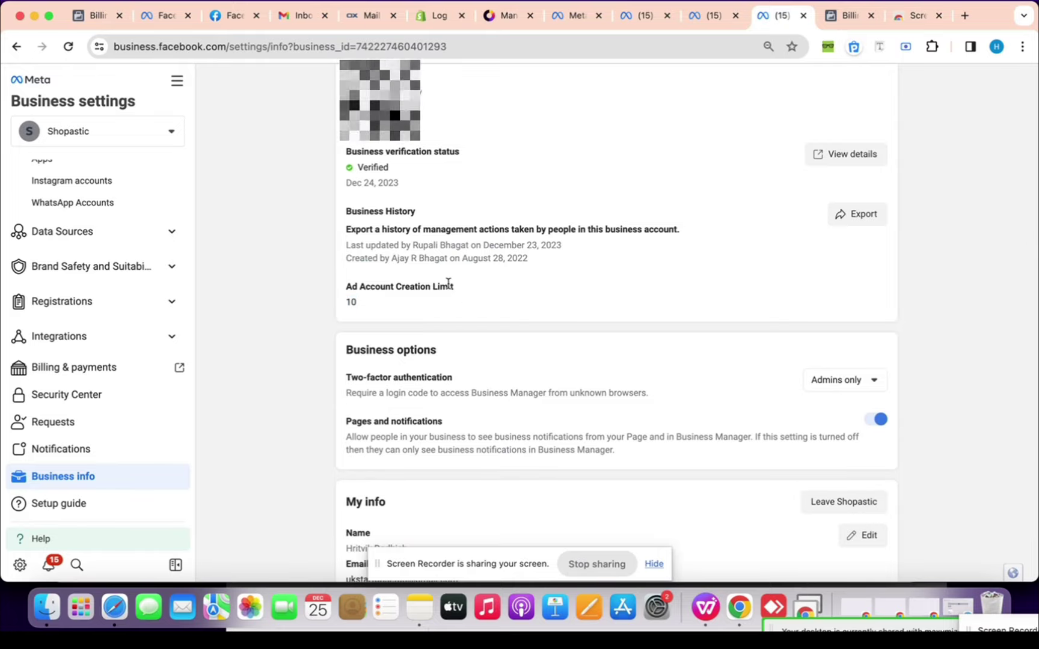
# Return to the top of Business info and go to the Security Center settings
pyautogui.scroll(3, 397, 297)
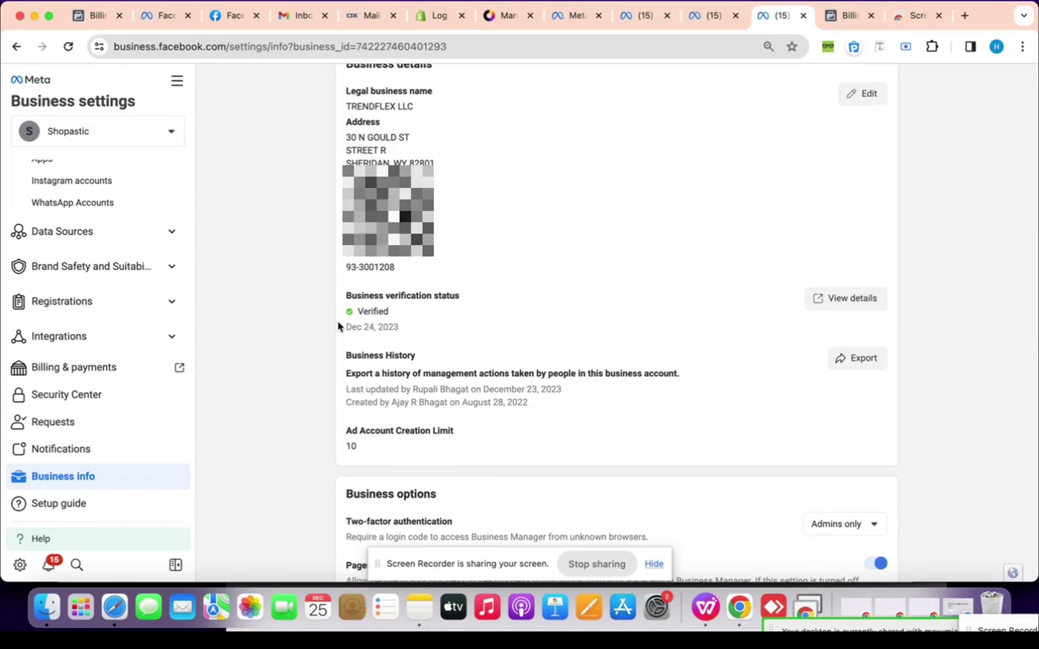
pyautogui.scroll(3, 339, 327)
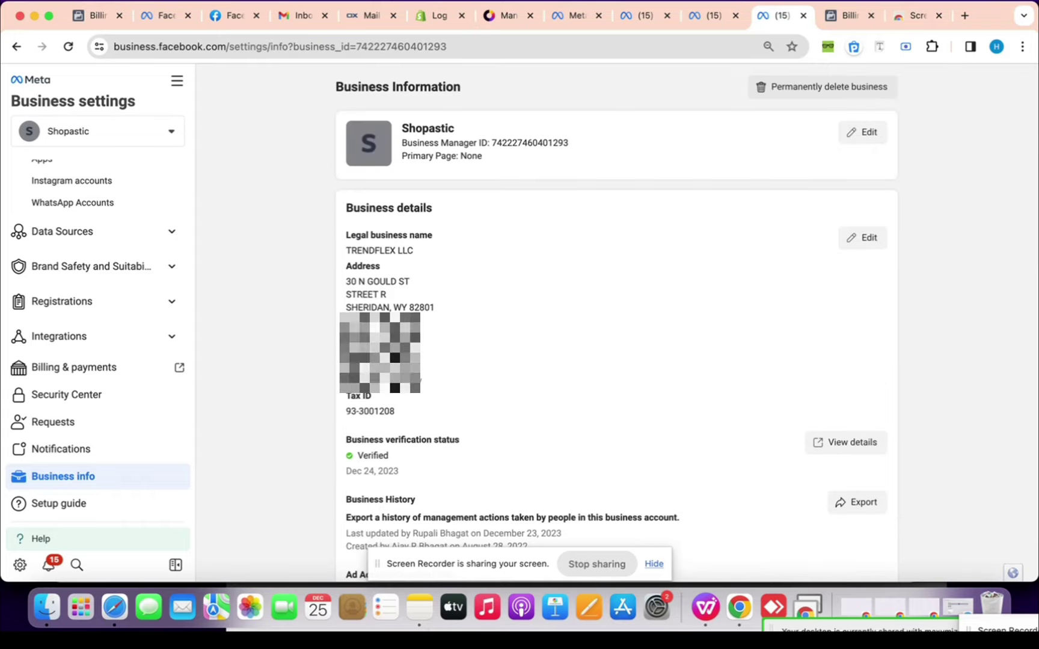
pyautogui.click(40, 402)
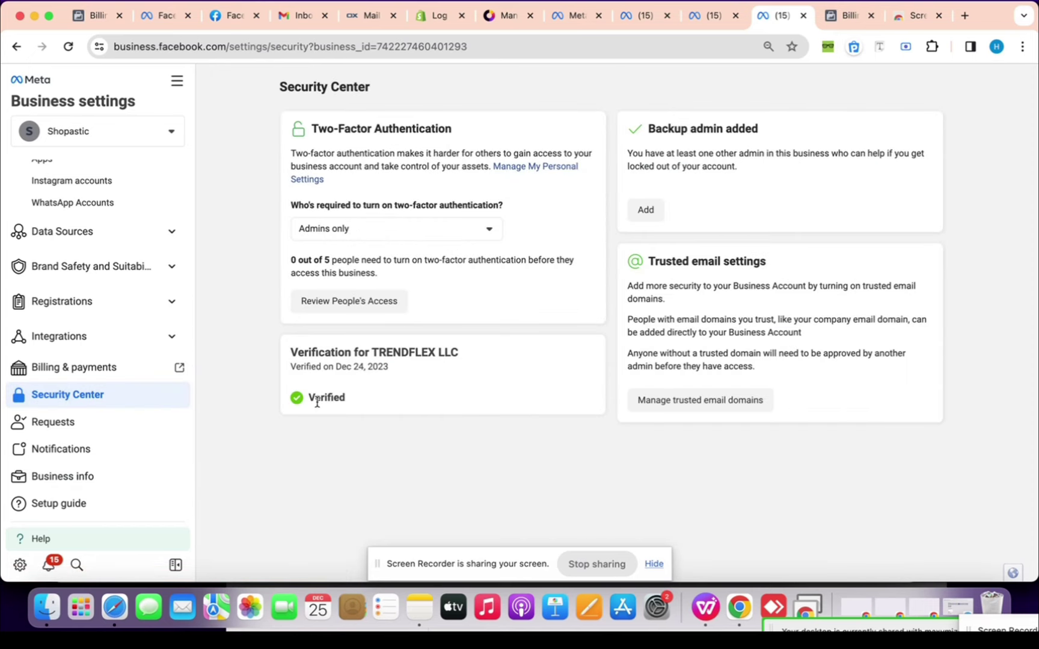
# Open Billing & payments and look through the Shopastic ad accounts list
pyautogui.click(419, 379)
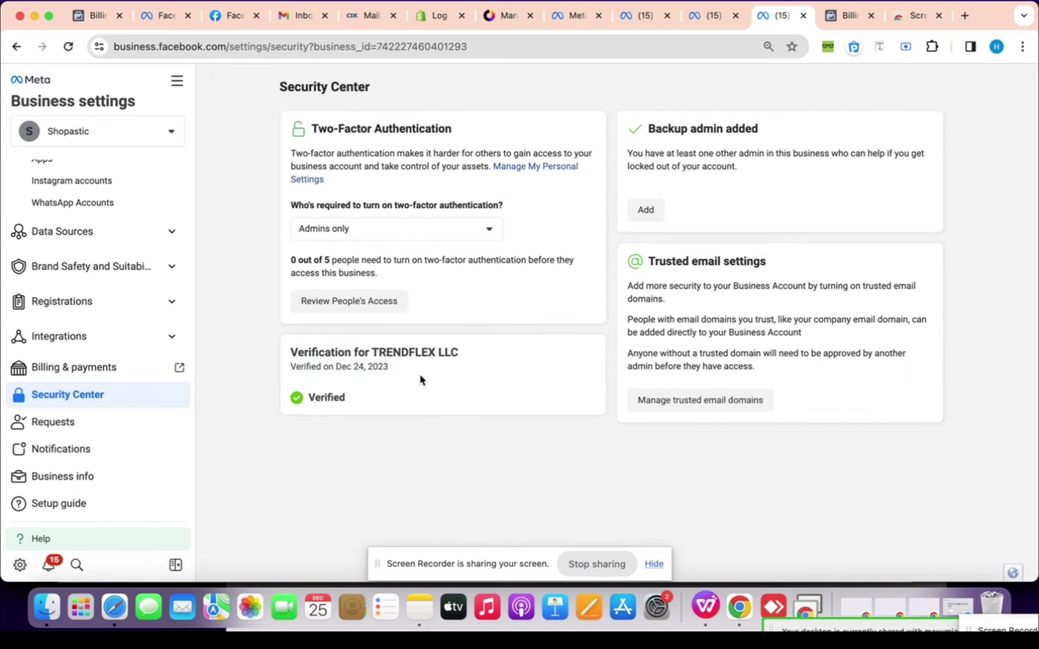
pyautogui.click(87, 376)
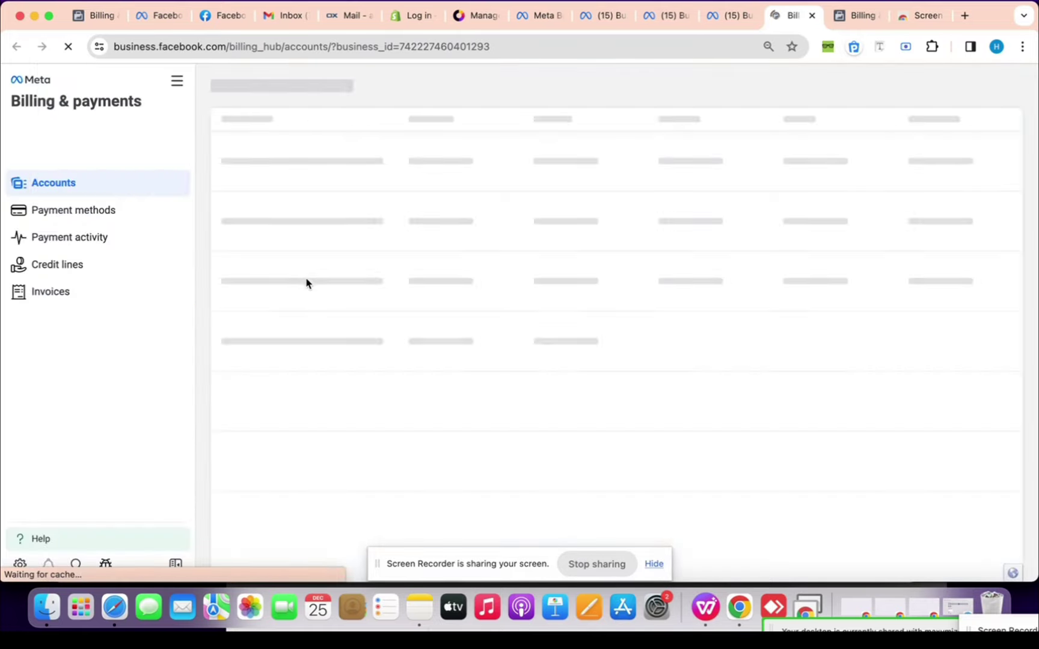
pyautogui.scroll(-6, 448, 355)
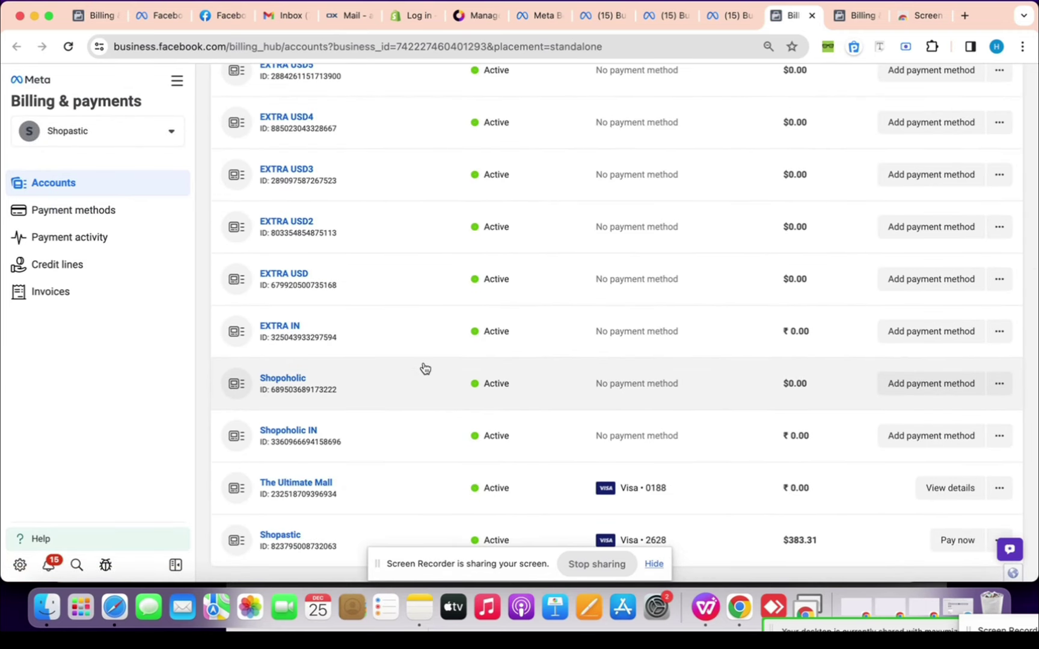
pyautogui.scroll(5, 387, 371)
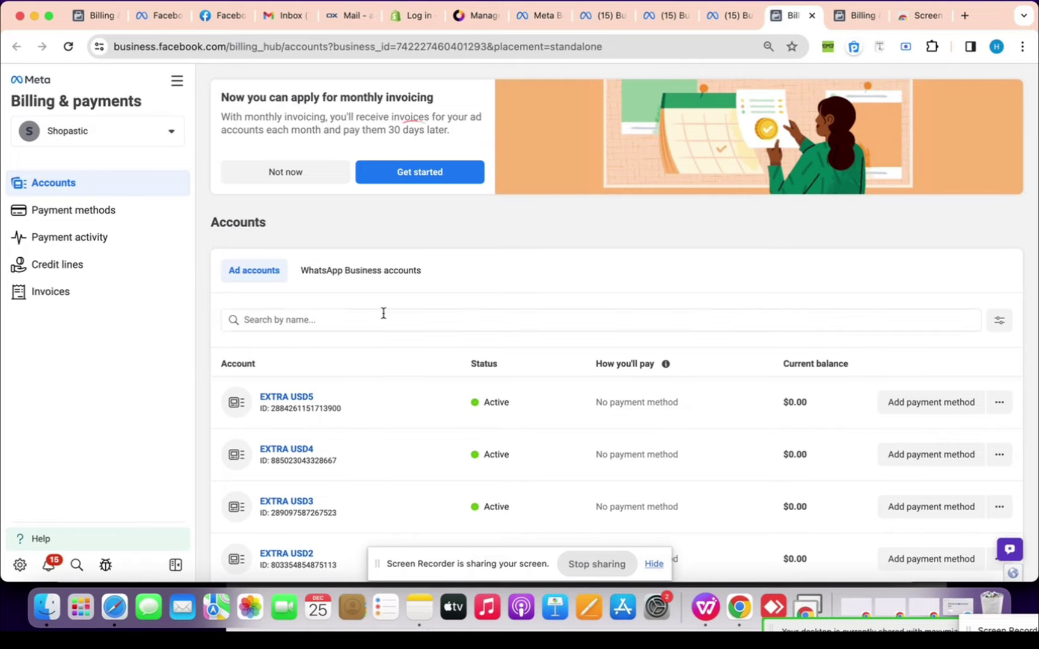
pyautogui.click(731, 18)
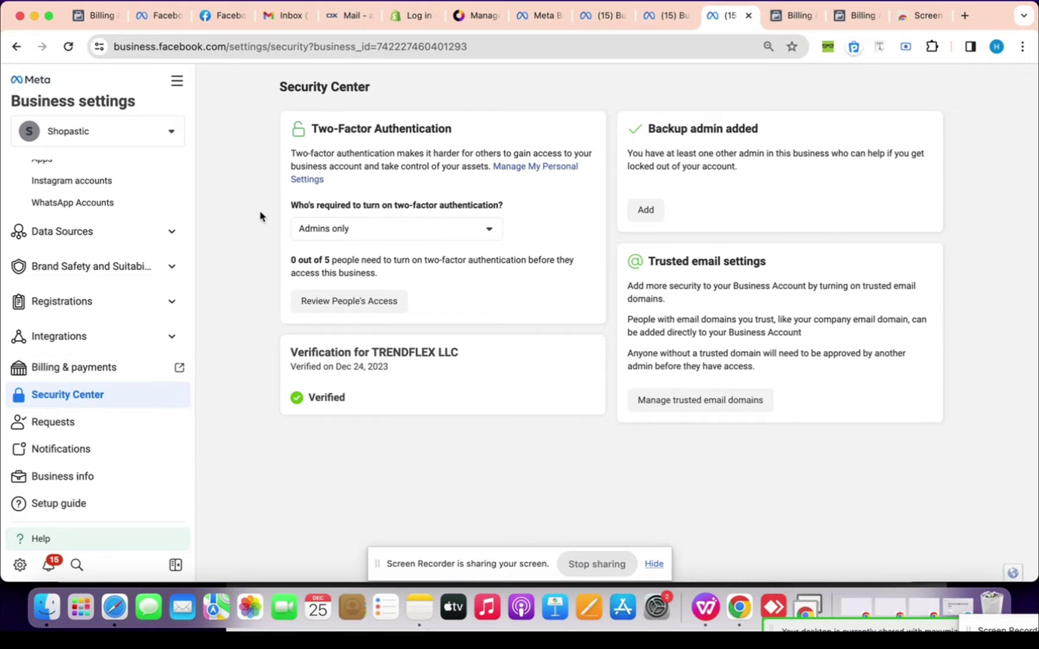
pyautogui.scroll(5, 66, 264)
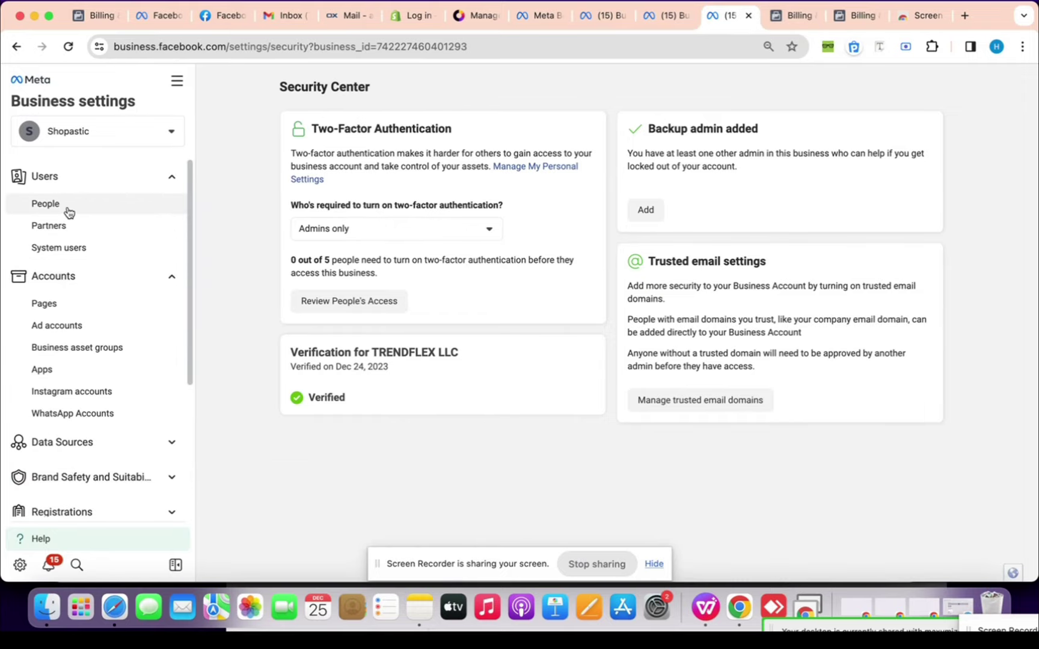
pyautogui.click(53, 306)
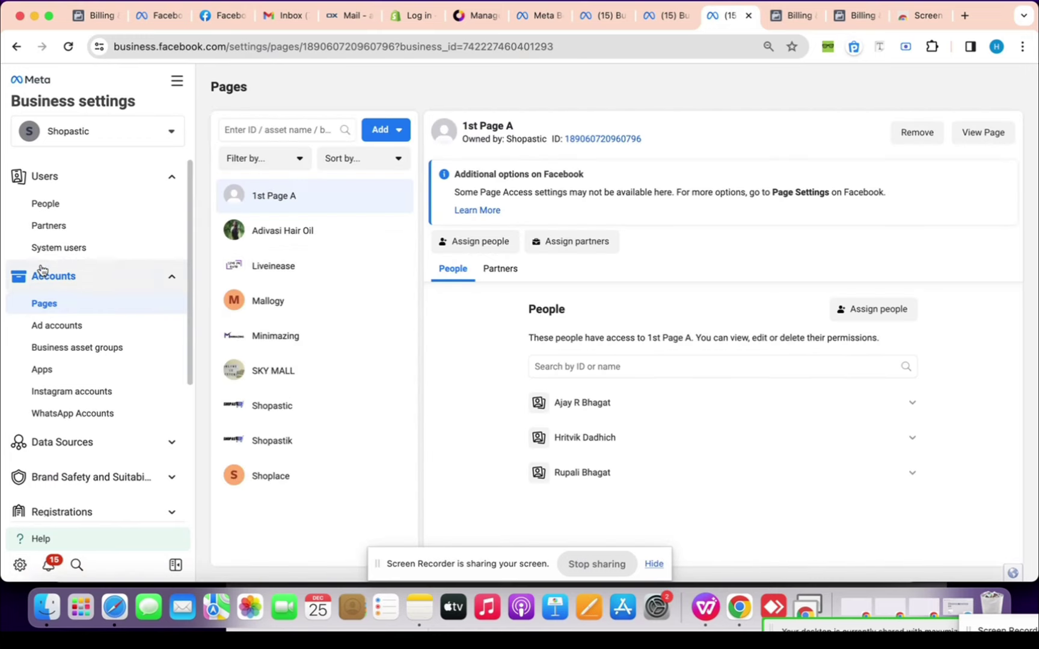
pyautogui.scroll(-5, 96, 240)
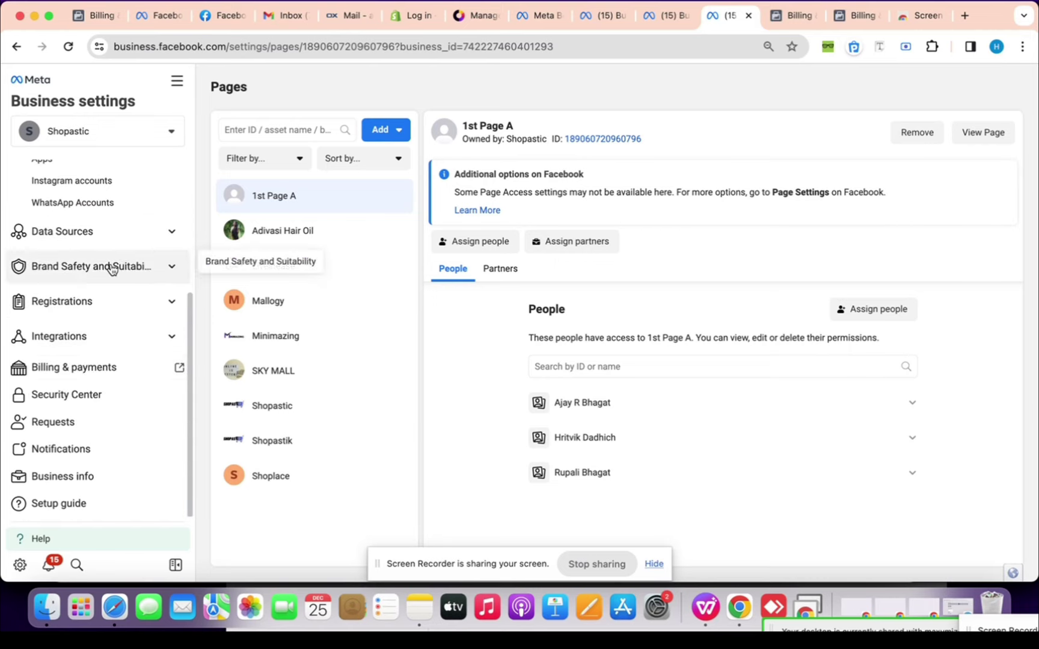
pyautogui.scroll(3, 50, 399)
pyautogui.scroll(2, 50, 398)
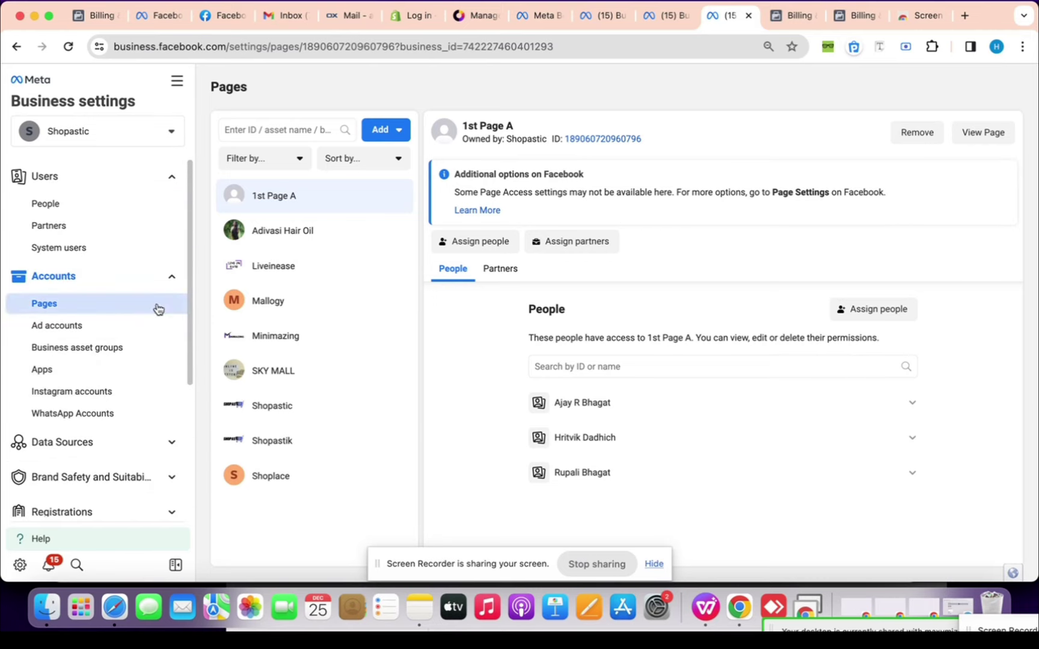
pyautogui.click(770, 23)
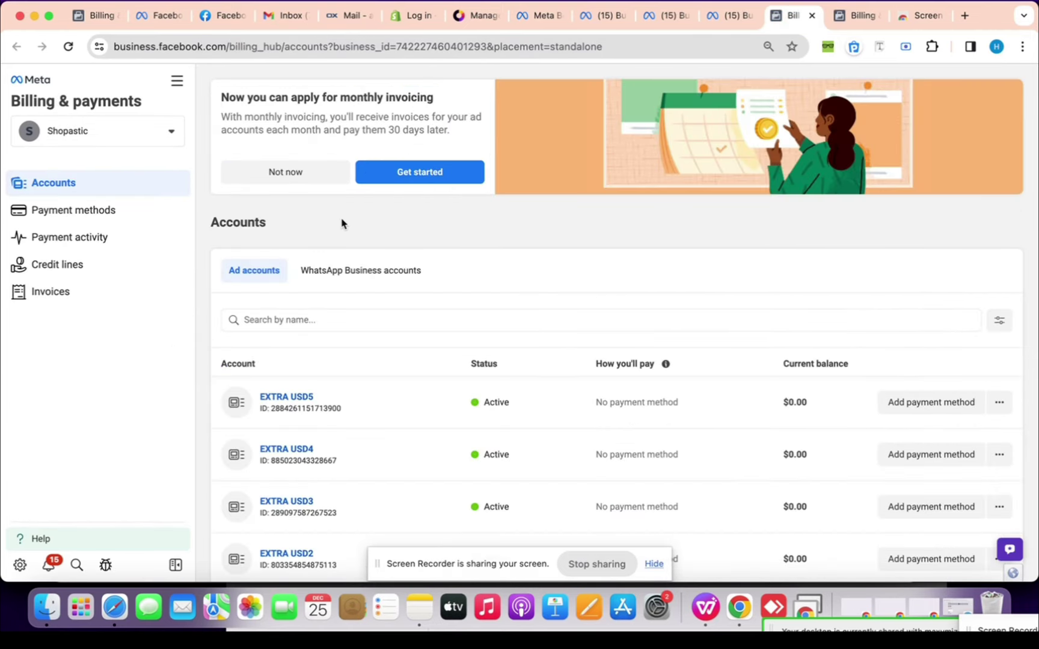
# Start the monthly invoicing application, back out to check accounts, then restart it
pyautogui.click(409, 175)
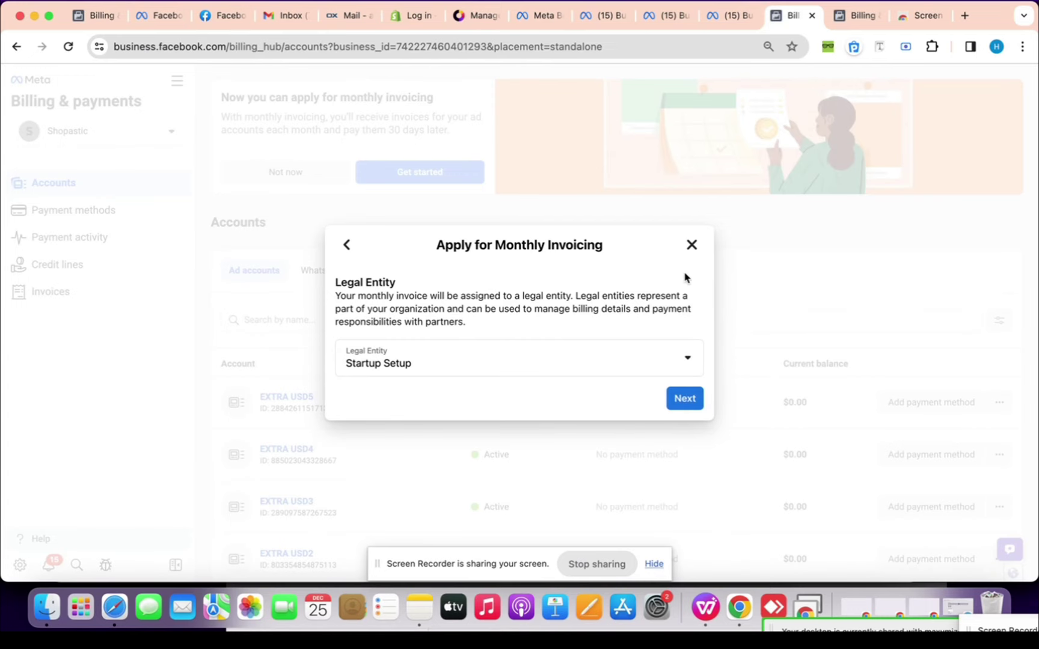
pyautogui.click(690, 245)
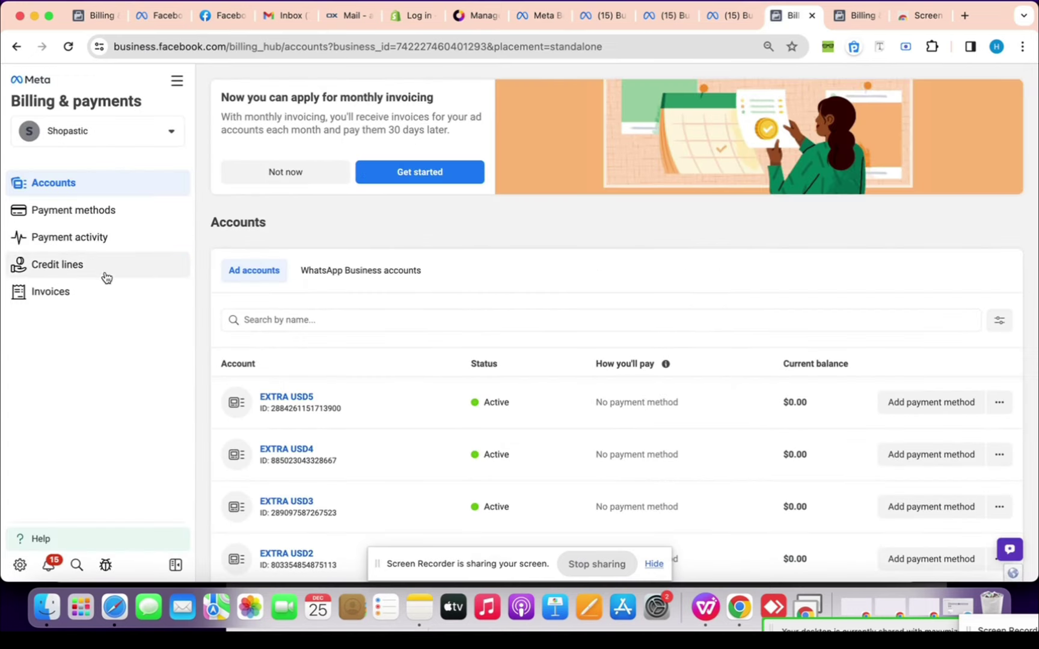
pyautogui.click(135, 134)
pyautogui.click(214, 134)
pyautogui.click(386, 173)
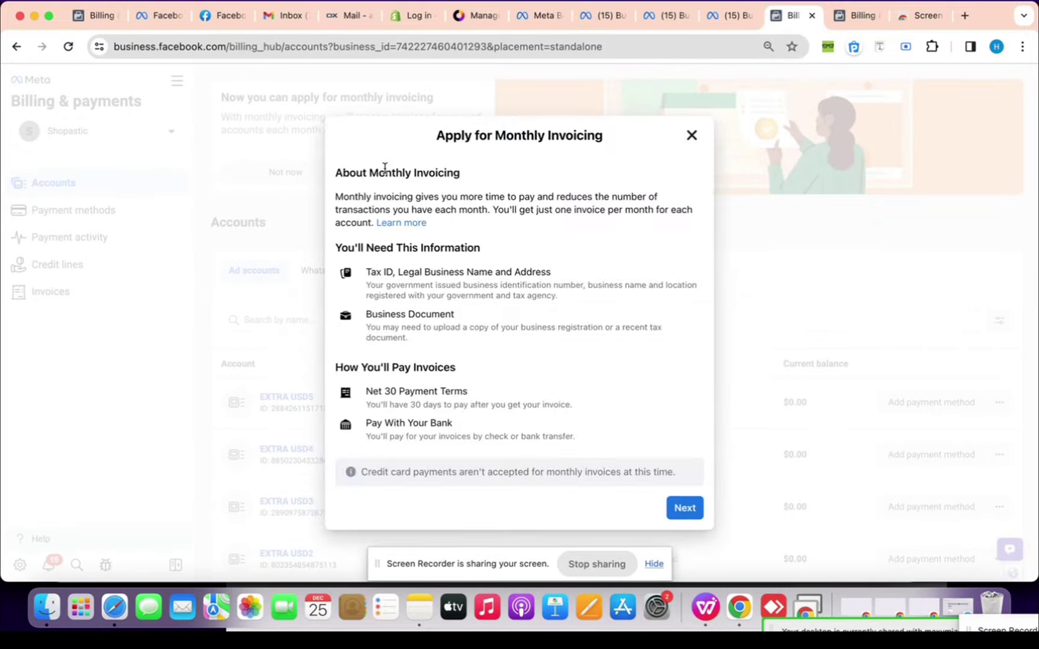
# Confirm the legal entity and enter the contact email and phone number
pyautogui.click(684, 510)
pyautogui.click(684, 398)
pyautogui.click(559, 325)
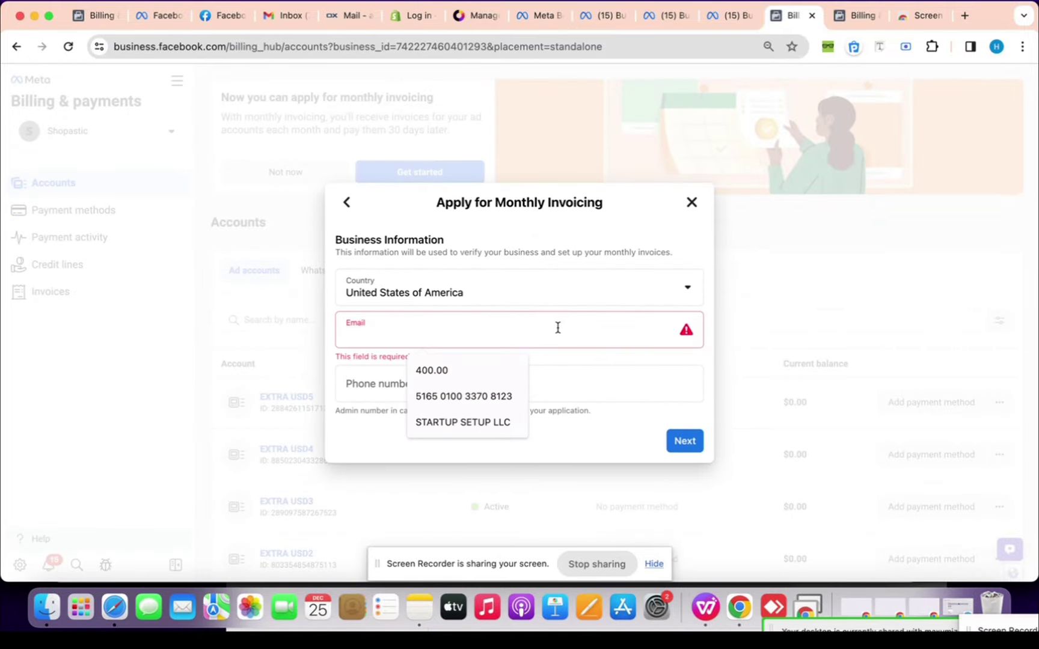
pyautogui.click(502, 380)
pyautogui.write('20')
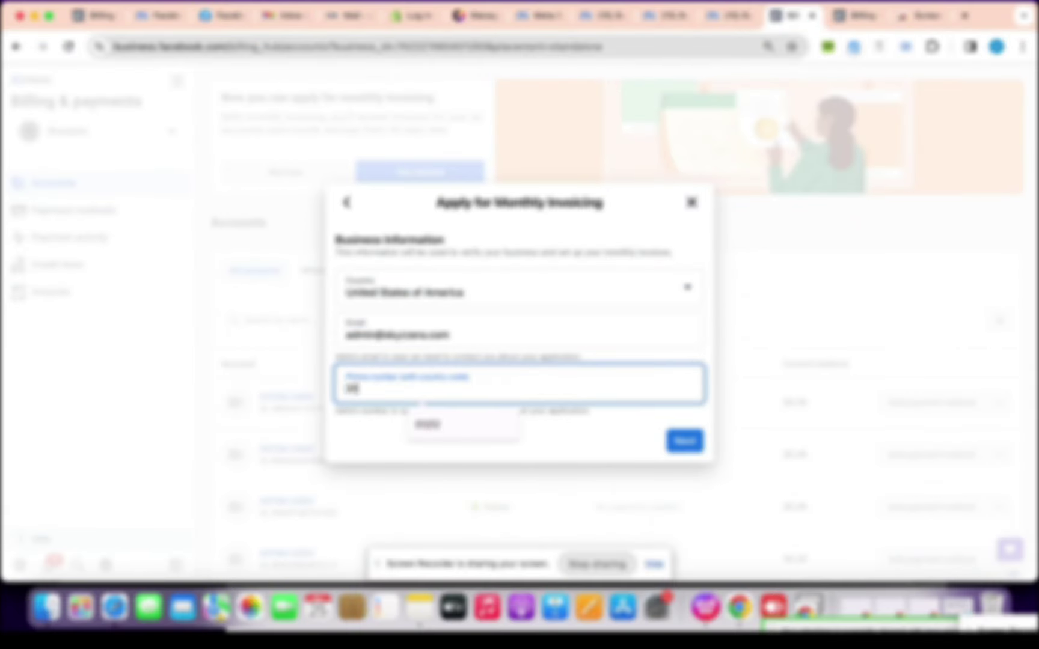
pyautogui.press('BackSpace')
pyautogui.press('BackSpace')
pyautogui.write('12')
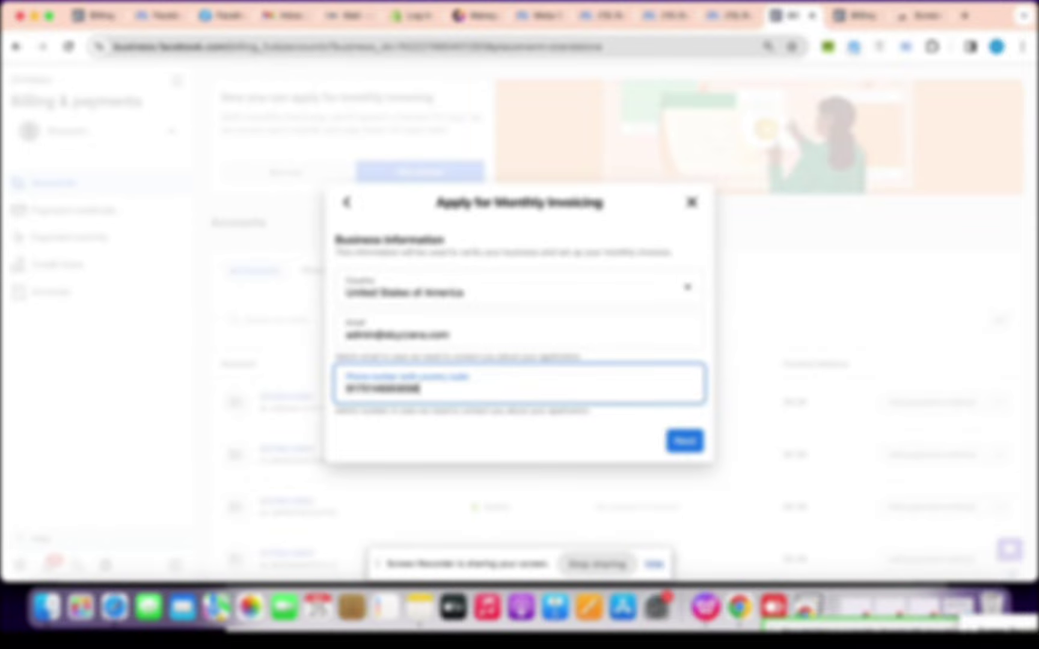
pyautogui.click(589, 422)
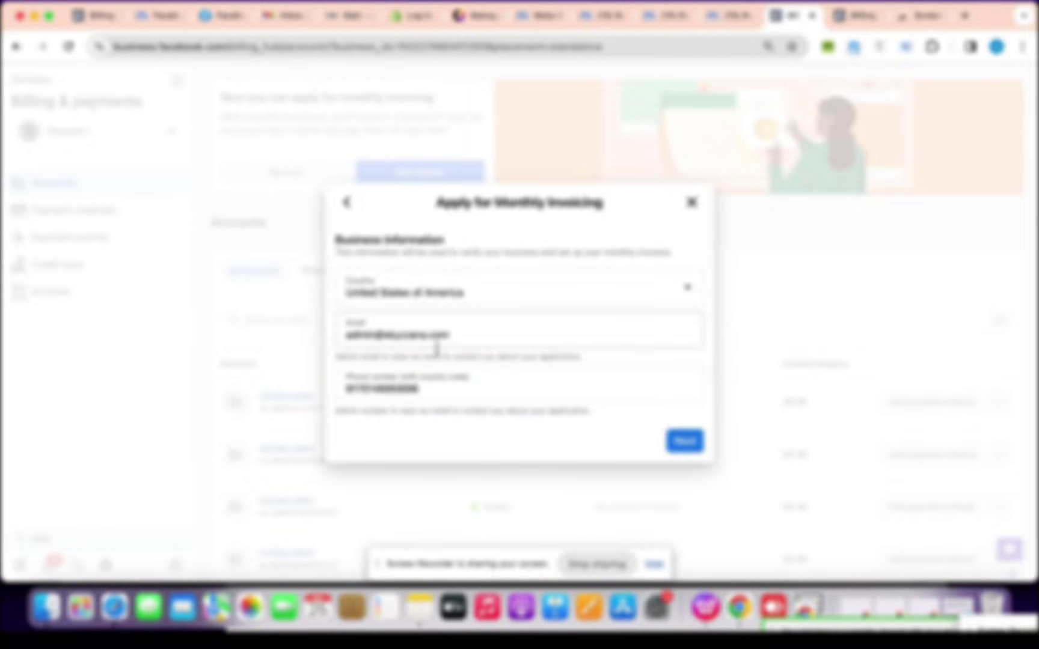
# Accept the prefilled legal address for the application
pyautogui.click(671, 431)
pyautogui.click(480, 229)
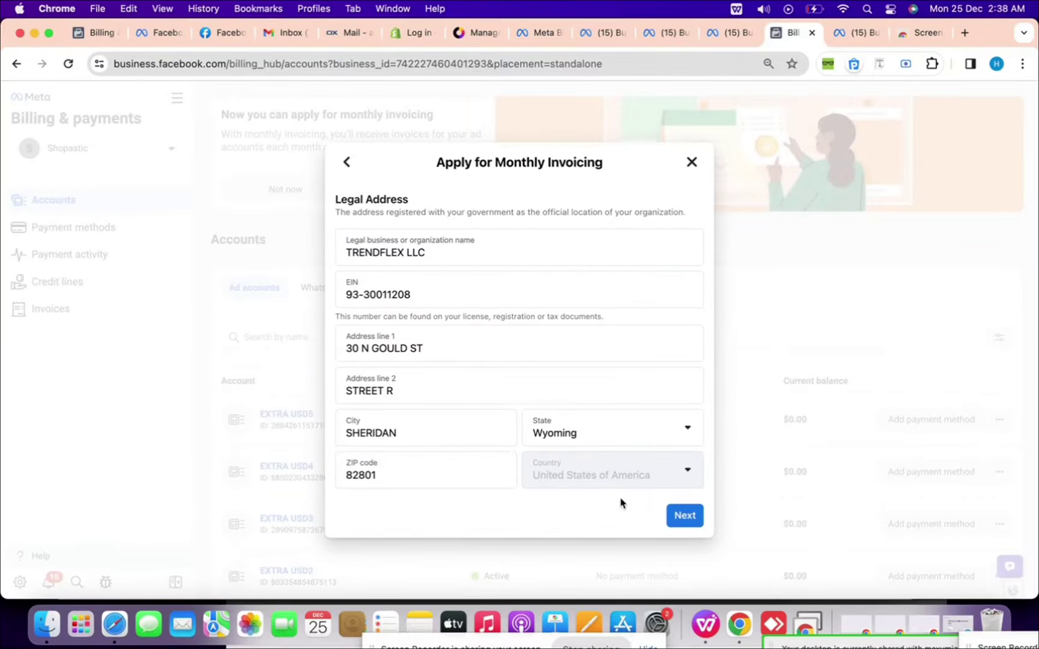
pyautogui.press('Return')
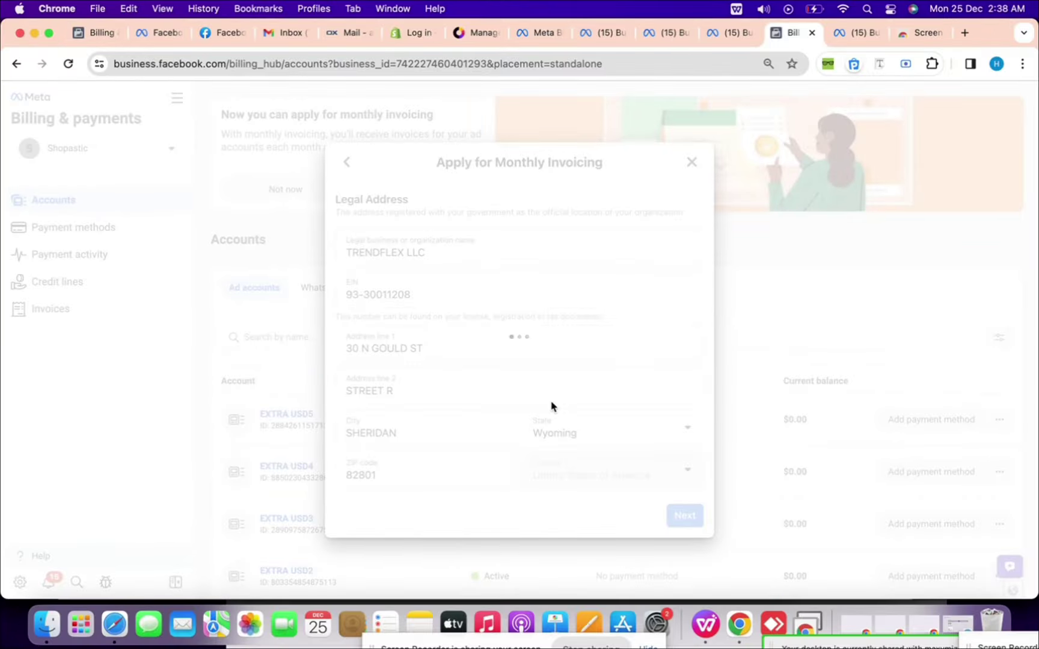
# Include Shopastic and another ad account, reusing the legal address as billing address
pyautogui.click(684, 400)
pyautogui.scroll(2, 536, 344)
pyautogui.scroll(-3, 566, 371)
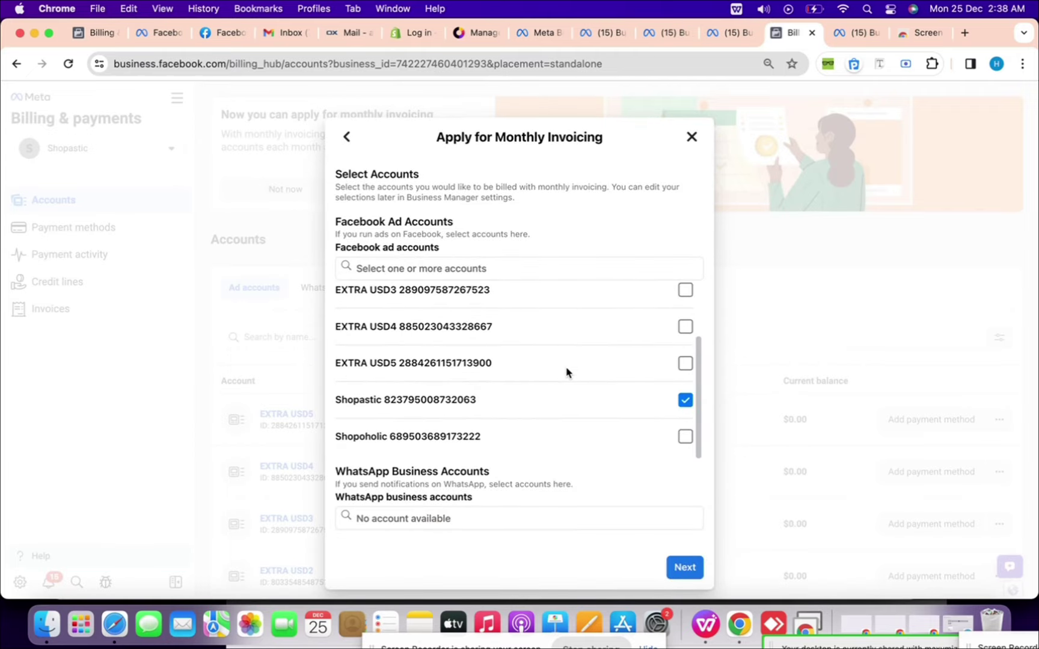
pyautogui.scroll(3, 661, 432)
pyautogui.scroll(-3, 672, 440)
pyautogui.click(685, 437)
pyautogui.click(684, 567)
pyautogui.click(343, 282)
pyautogui.click(683, 485)
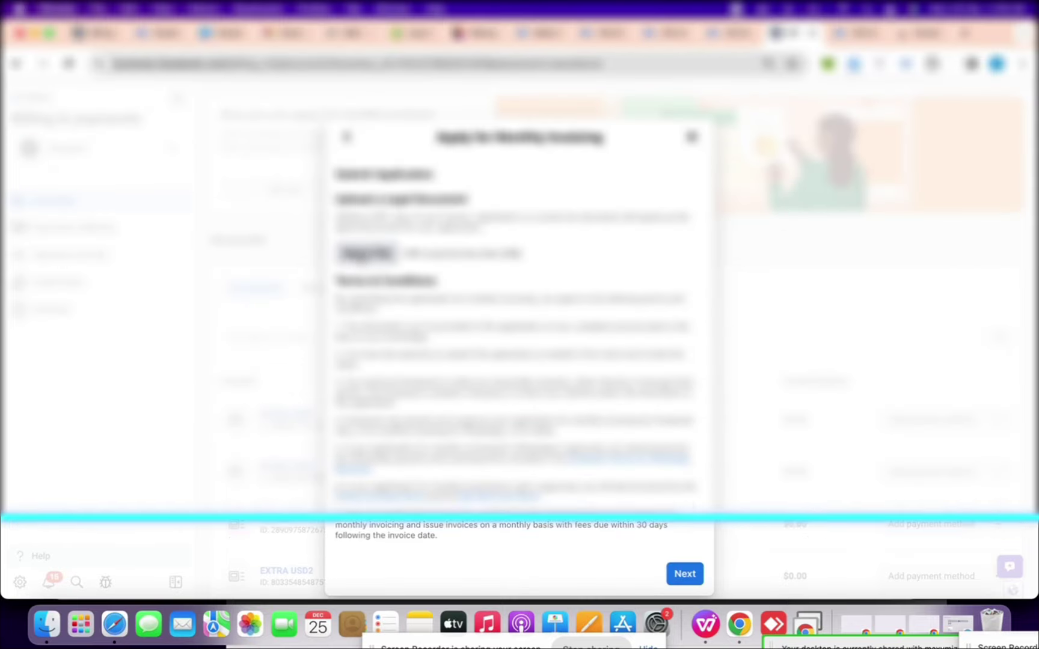
# Choose and preview the business legal document to upload, then submit
pyautogui.click(368, 253)
pyautogui.scroll(-5, 371, 295)
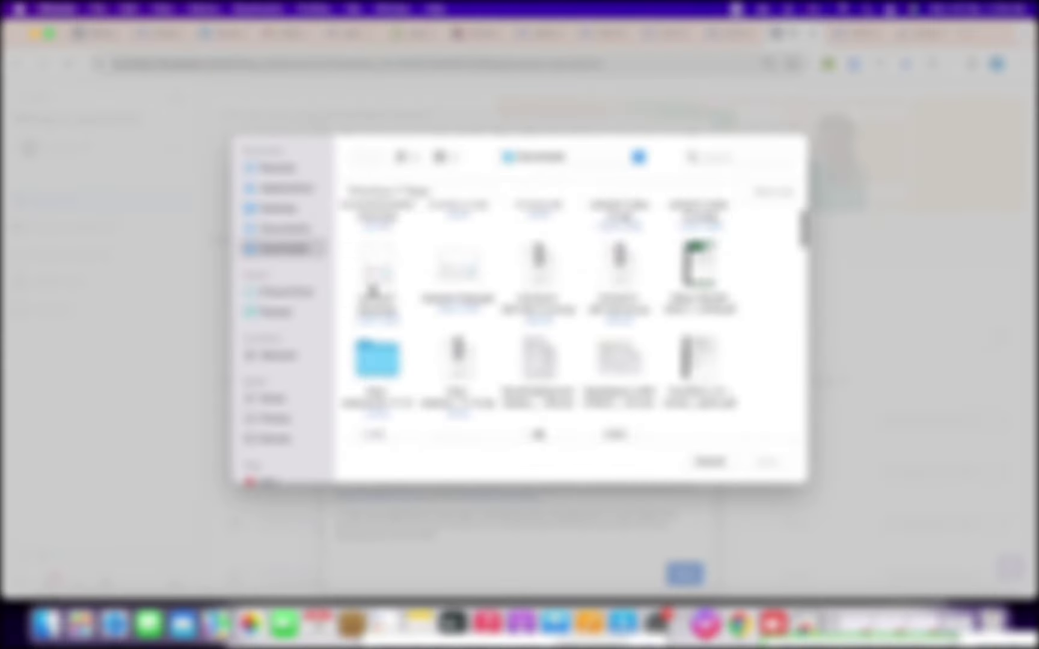
pyautogui.click(700, 264)
pyautogui.rightClick(701, 258)
pyautogui.click(748, 312)
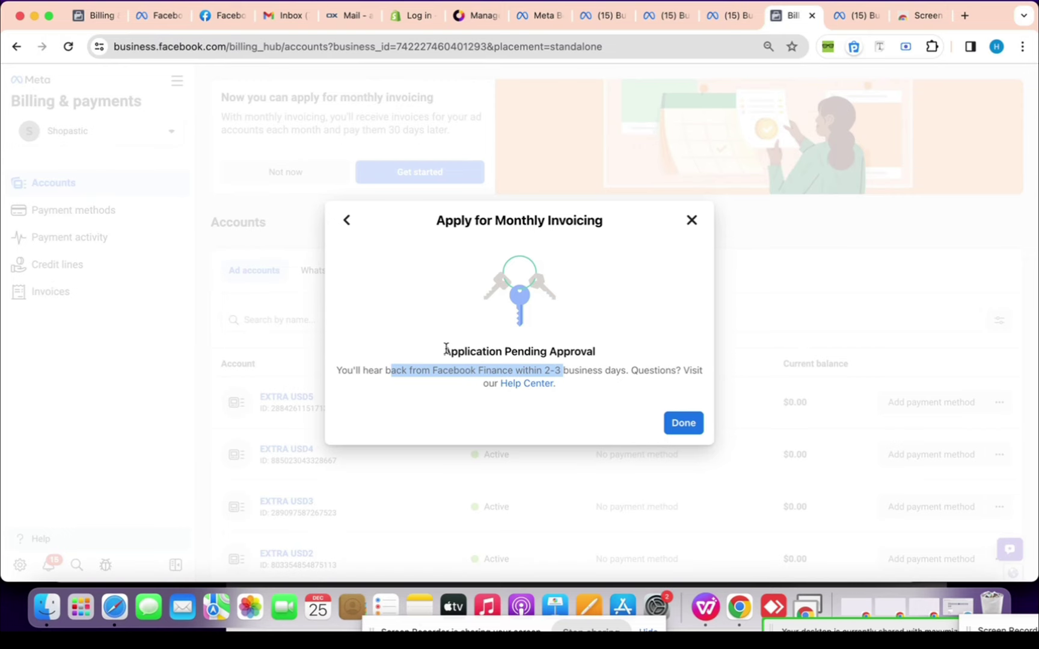
pyautogui.click(603, 381)
# Dismiss the pending-approval confirmation and list monthly invoicing applications under Credit lines
pyautogui.click(683, 423)
pyautogui.scroll(-3, 515, 247)
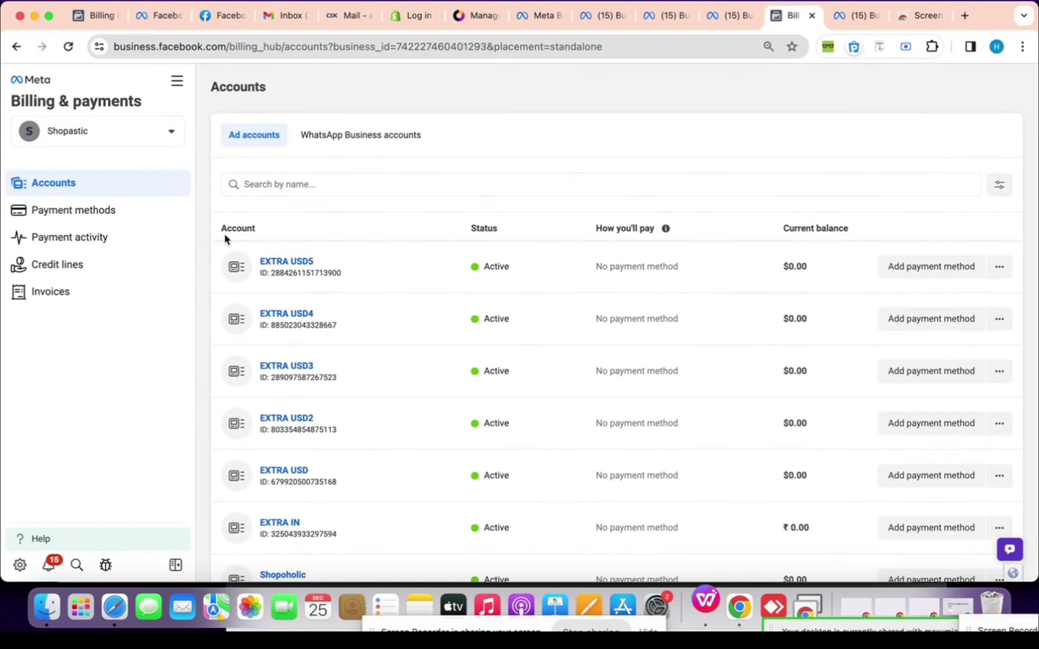
pyautogui.click(66, 47)
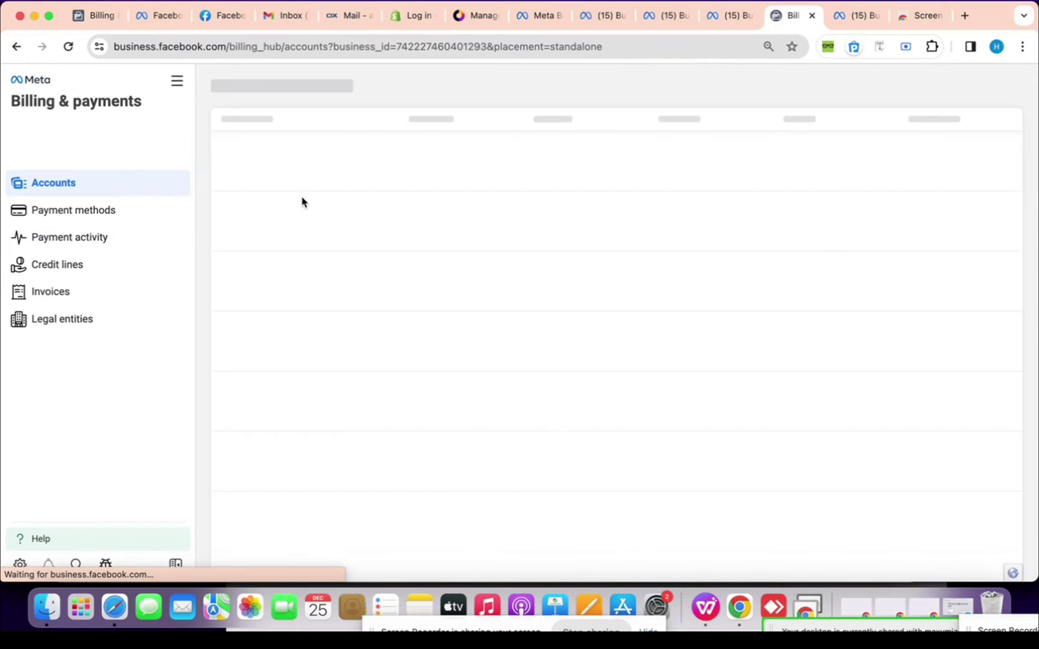
pyautogui.click(128, 260)
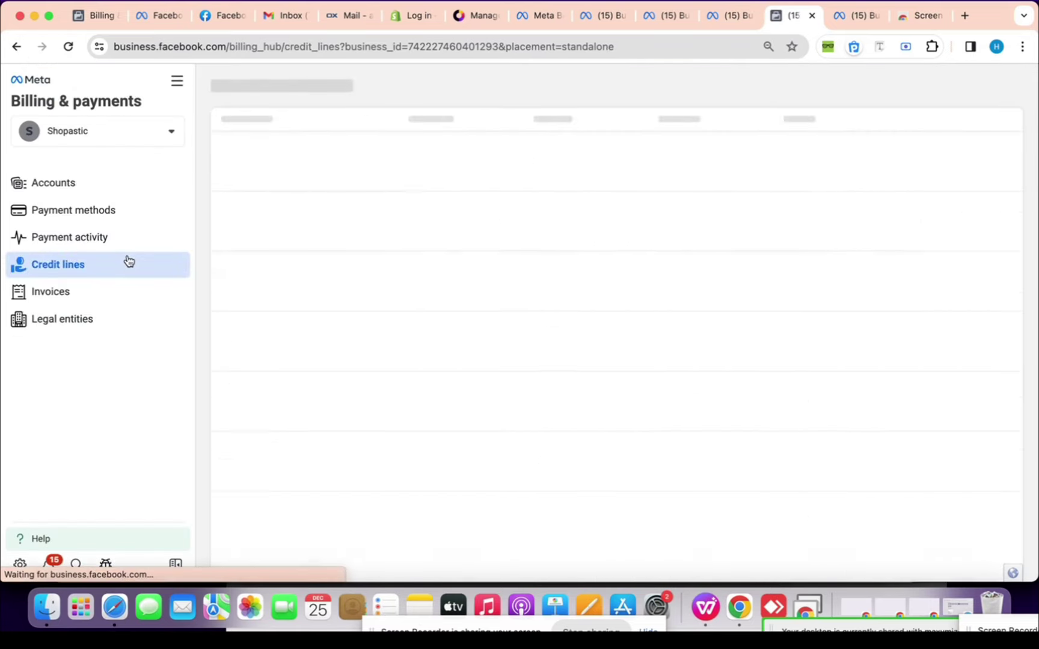
pyautogui.click(357, 132)
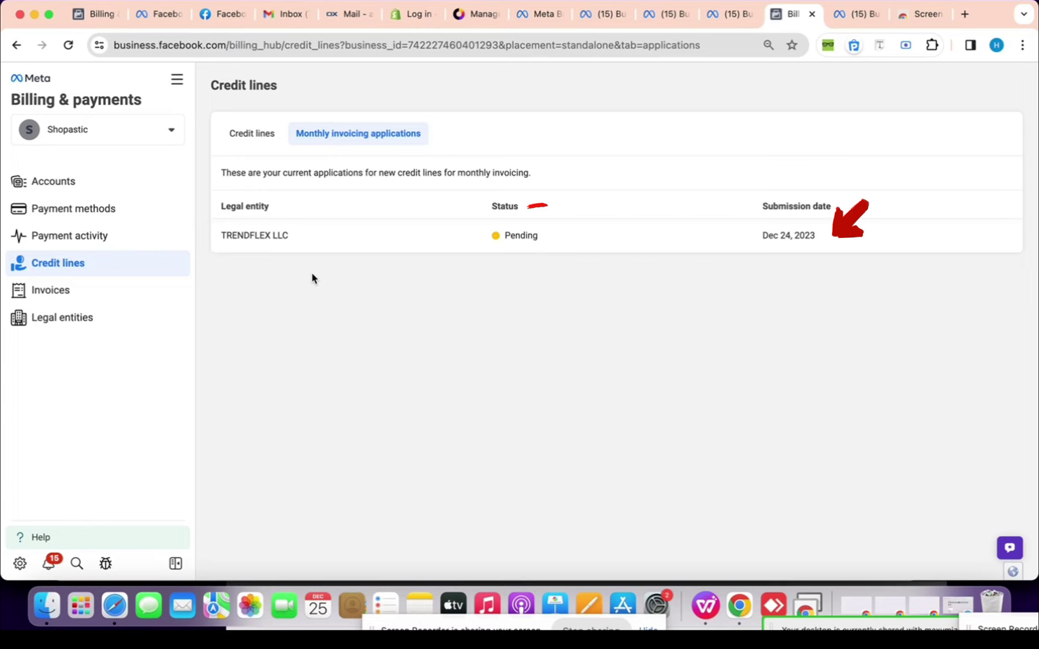
# Review the TRENDFLEX LLC legal entity, then open its monthly invoicing application details
pyautogui.click(127, 318)
pyautogui.click(305, 210)
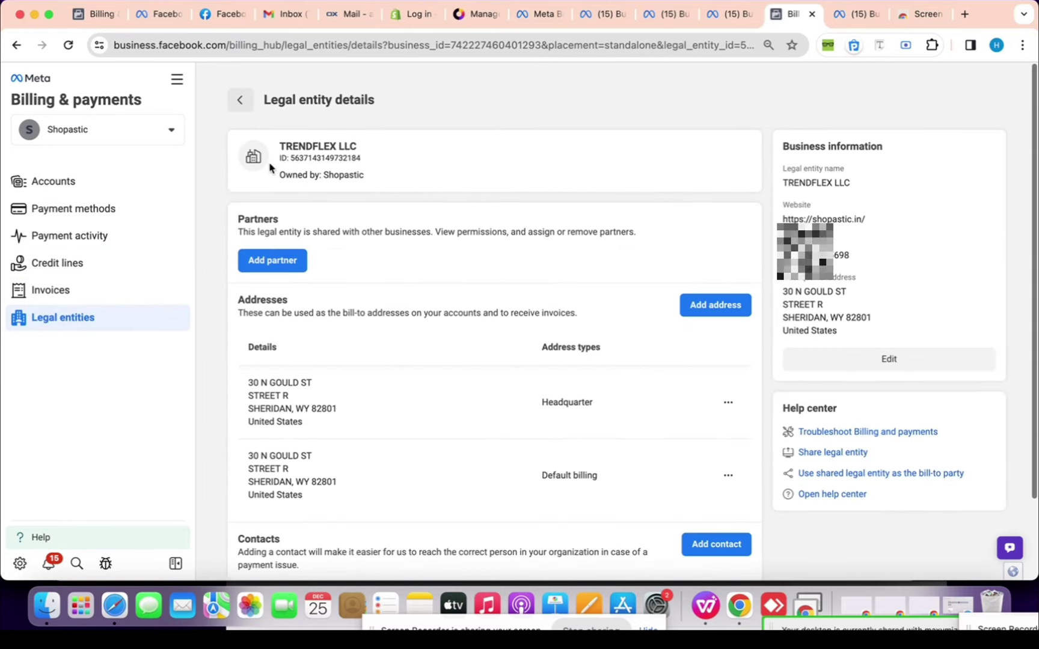
pyautogui.click(150, 263)
pyautogui.click(362, 142)
pyautogui.click(351, 242)
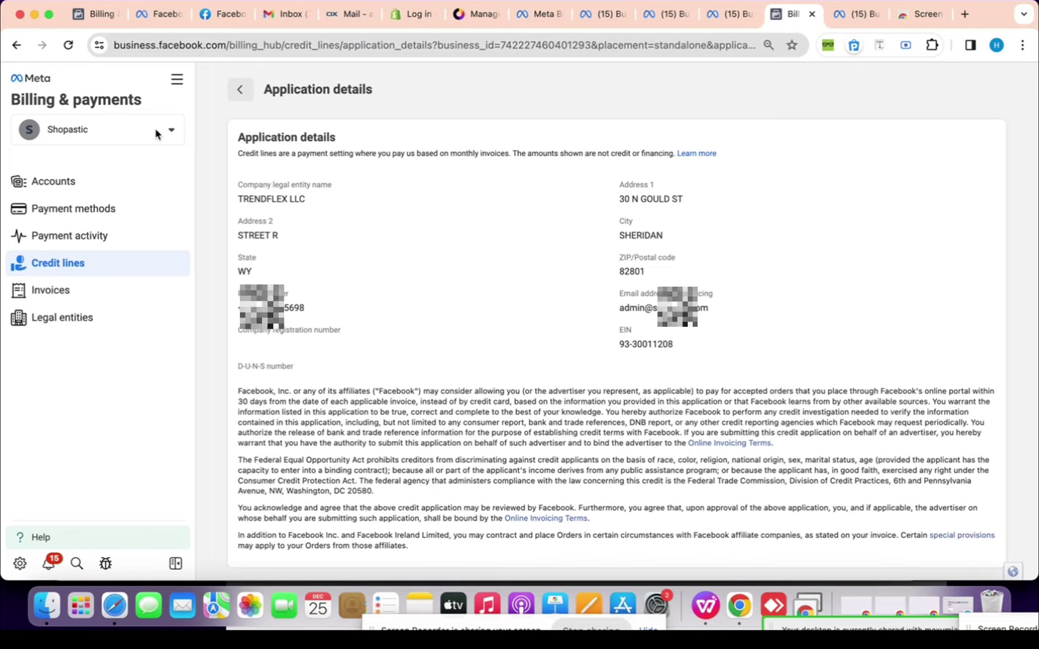
# Return to the applications list and Credit lines tabs, then open All tools from the billing page
pyautogui.click(240, 91)
pyautogui.click(265, 133)
pyautogui.click(327, 134)
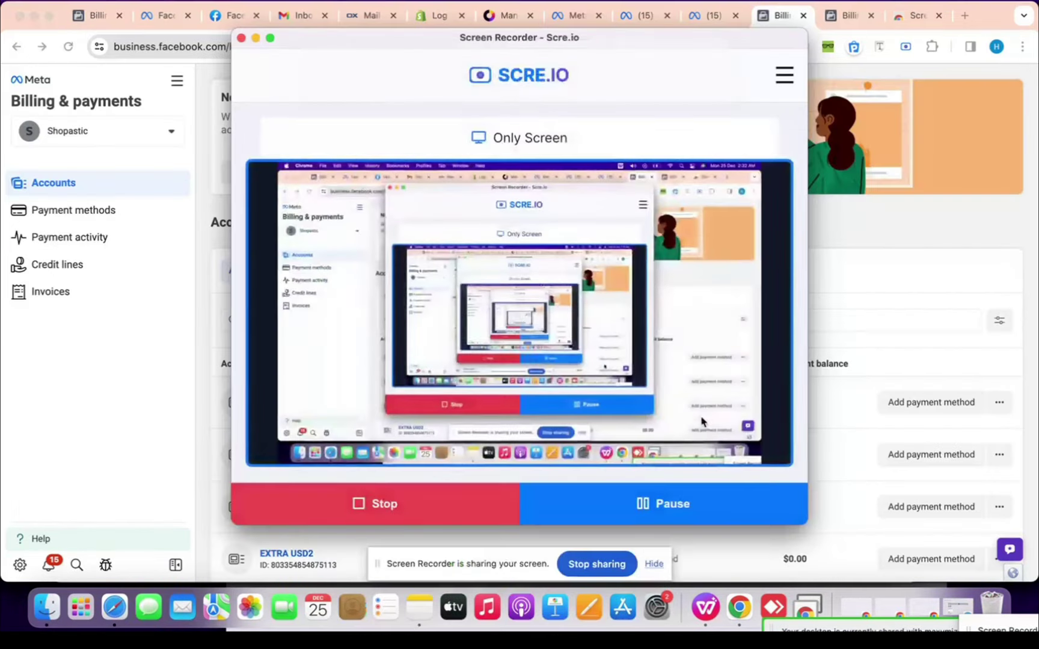
pyautogui.click(943, 249)
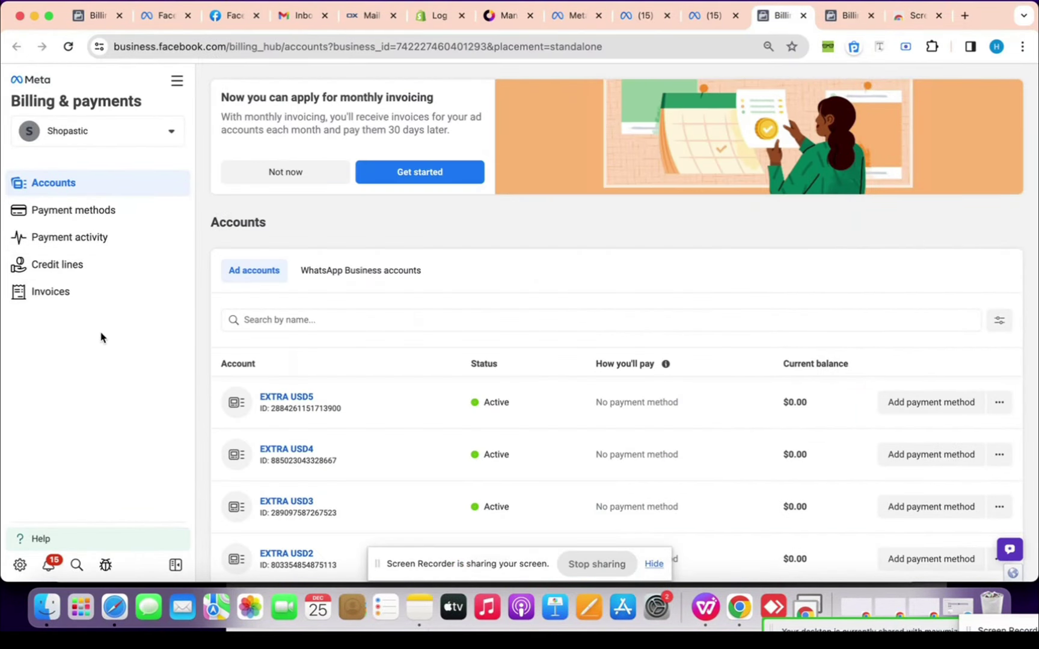
pyautogui.click(178, 83)
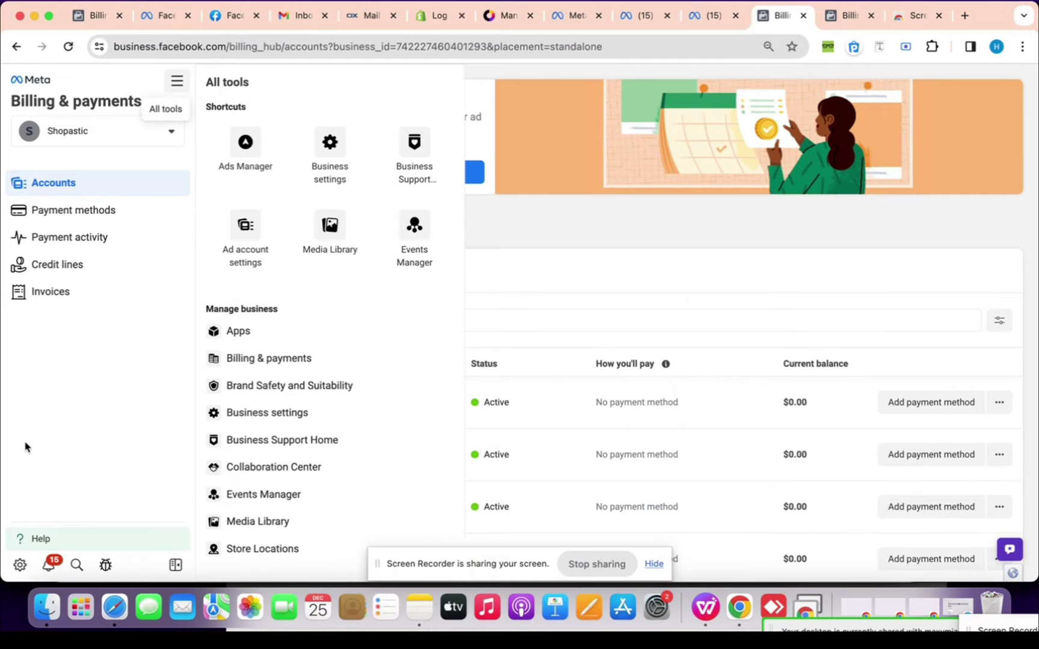
# Open Business settings > Business info and check the Ad Account Creation Limit of 10
pyautogui.click(18, 563)
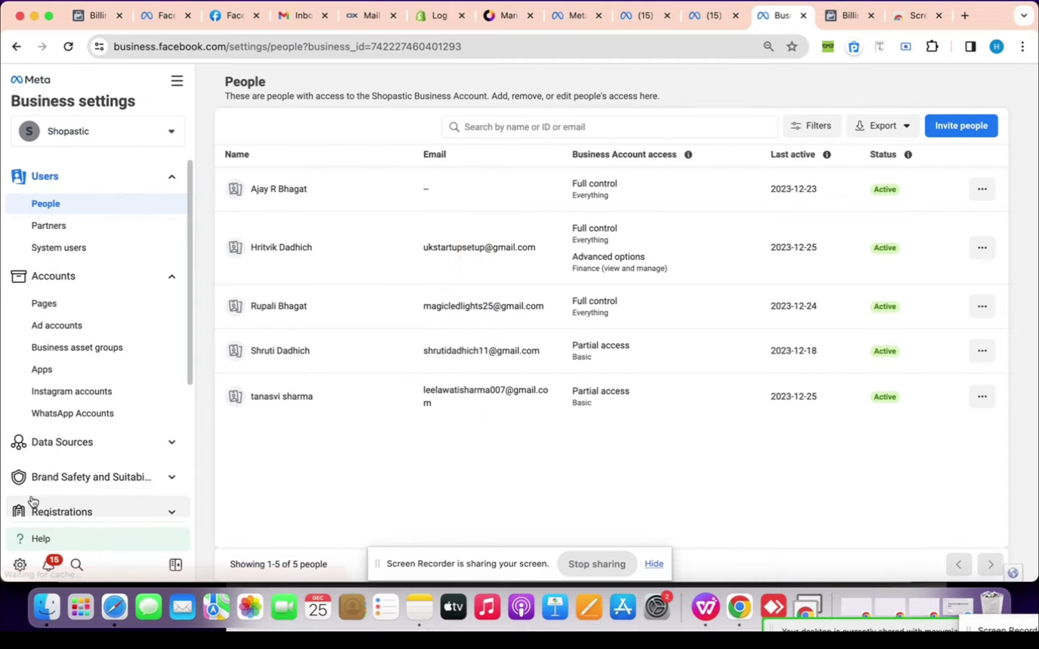
pyautogui.scroll(-5, 66, 432)
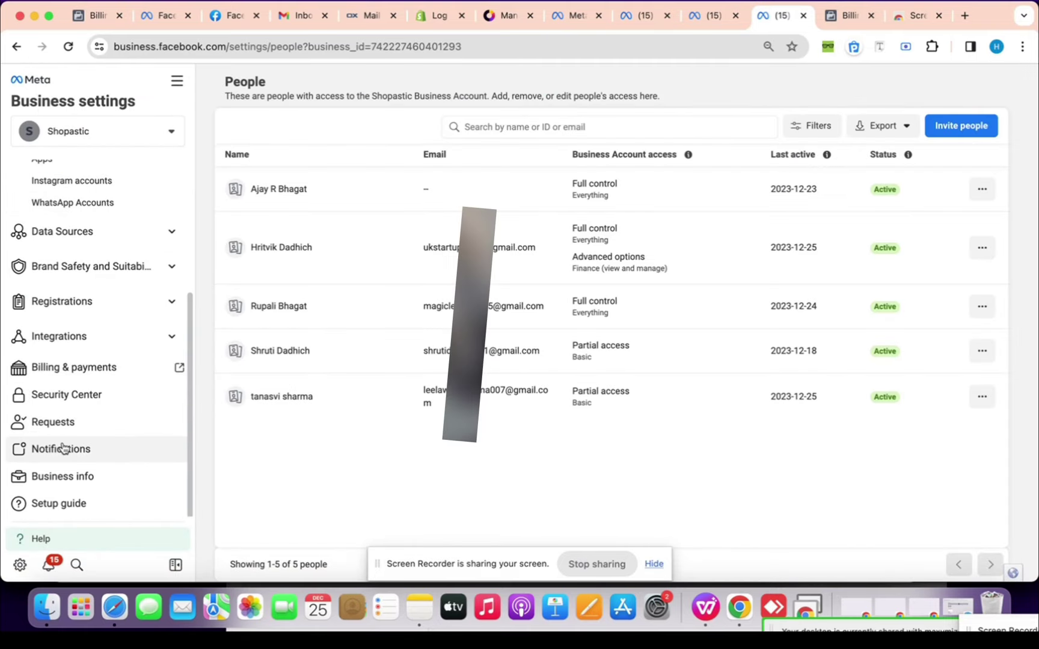
pyautogui.click(79, 476)
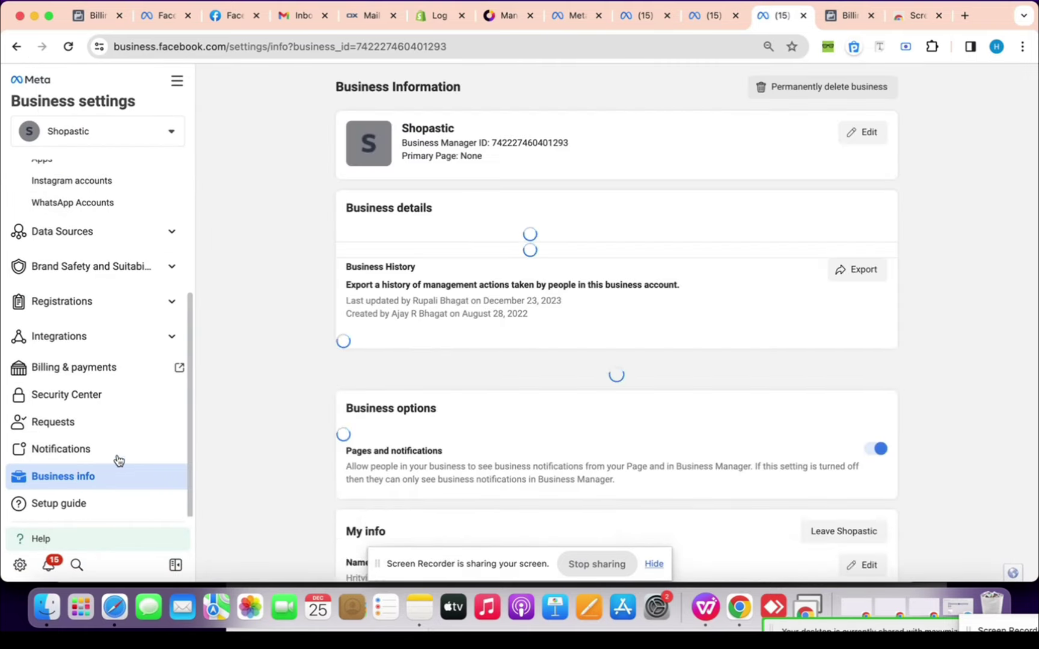
pyautogui.scroll(-5, 318, 389)
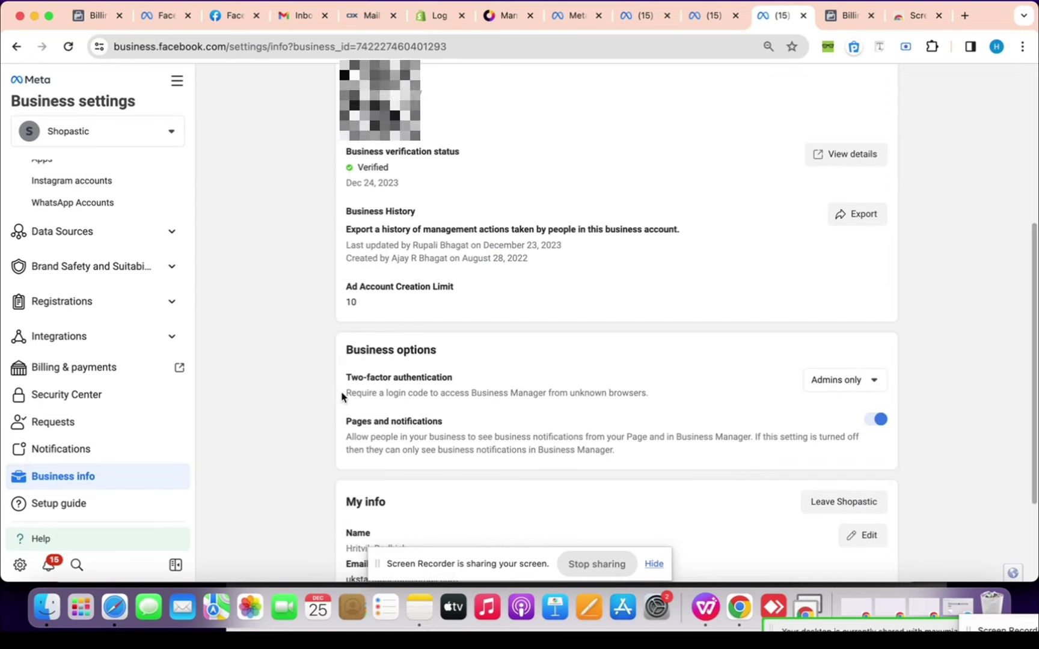
pyautogui.doubleClick(349, 302)
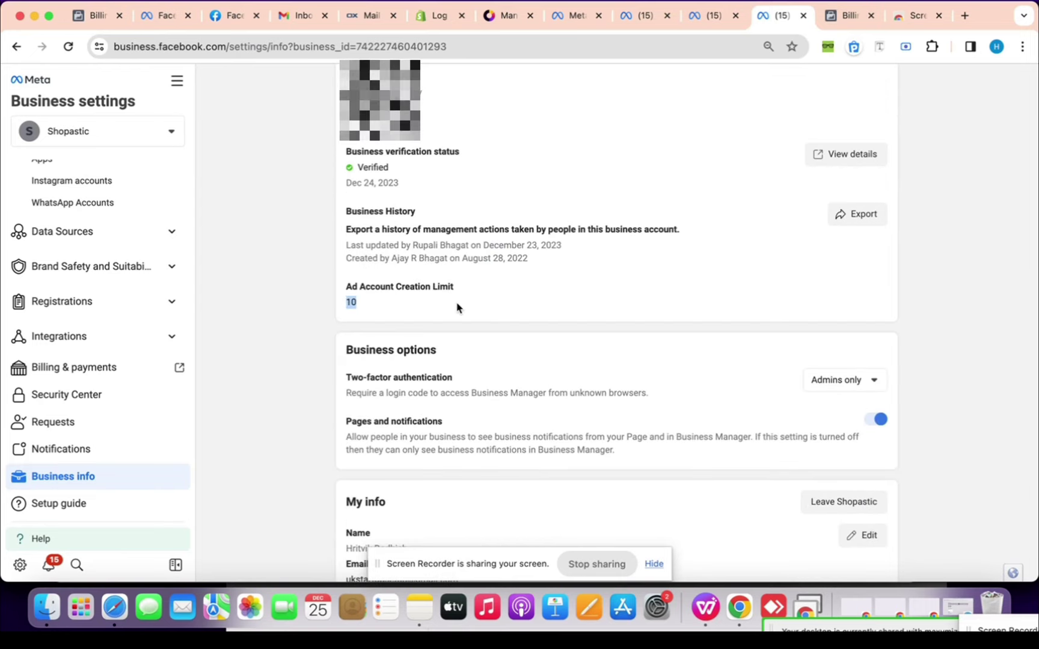
pyautogui.click(413, 303)
# Check TRENDFLEX LLC's verification in Security Center, then open Billing & payments in a new tab
pyautogui.scroll(3, 445, 287)
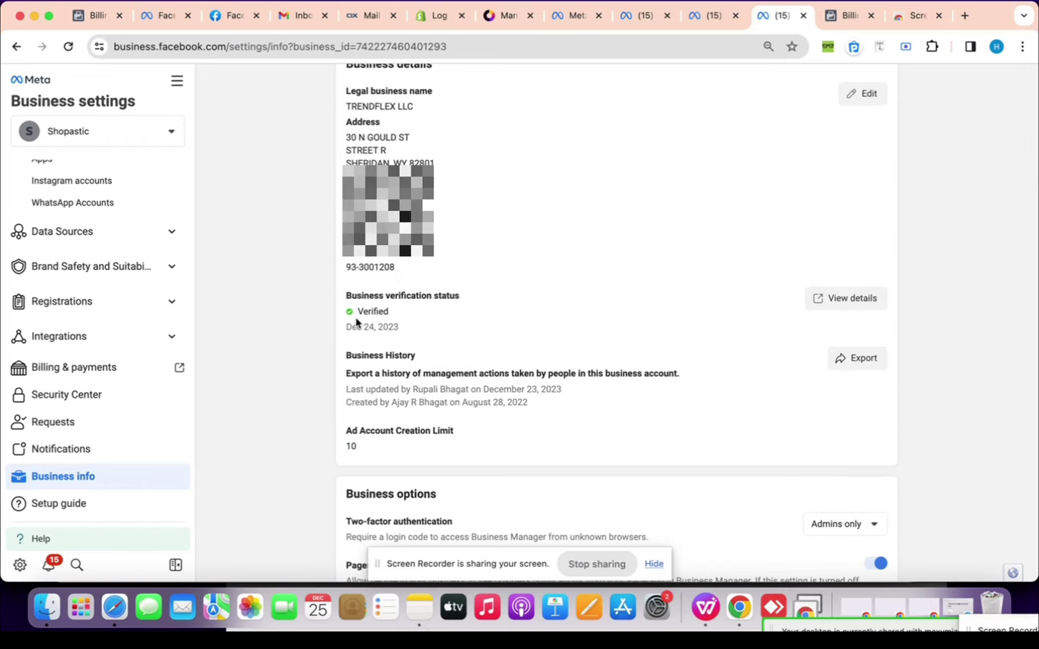
pyautogui.scroll(3, 292, 317)
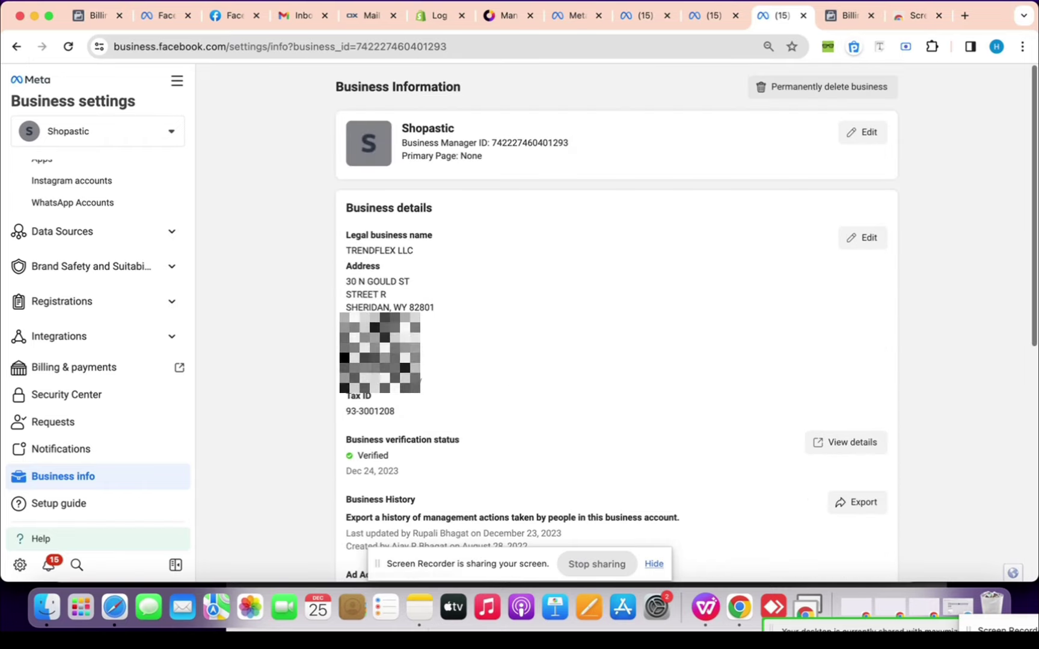
pyautogui.click(42, 401)
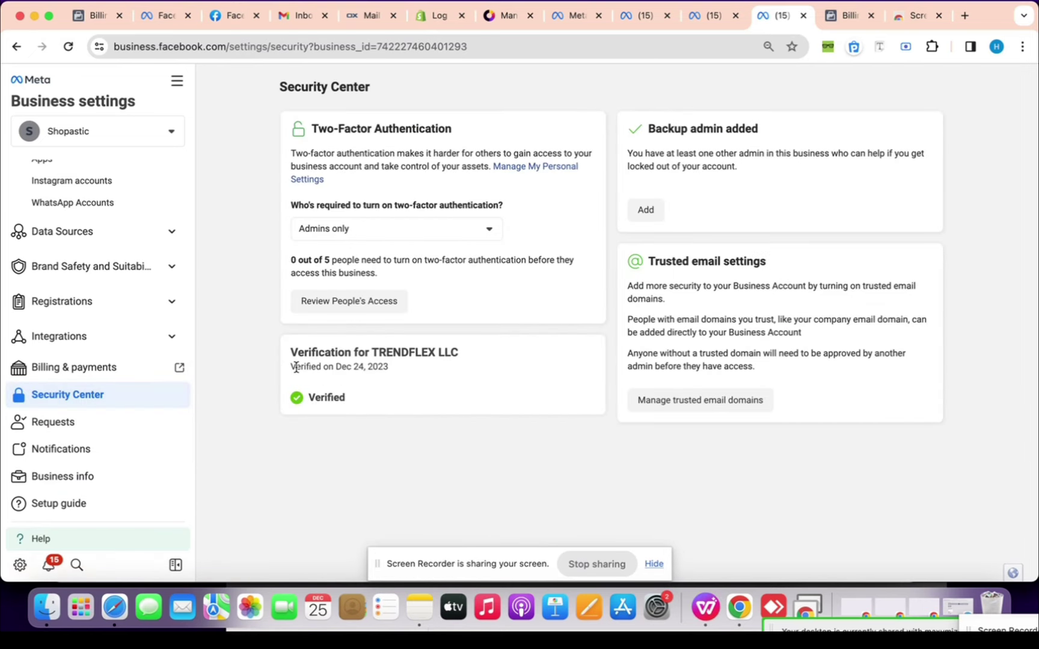
pyautogui.click(423, 379)
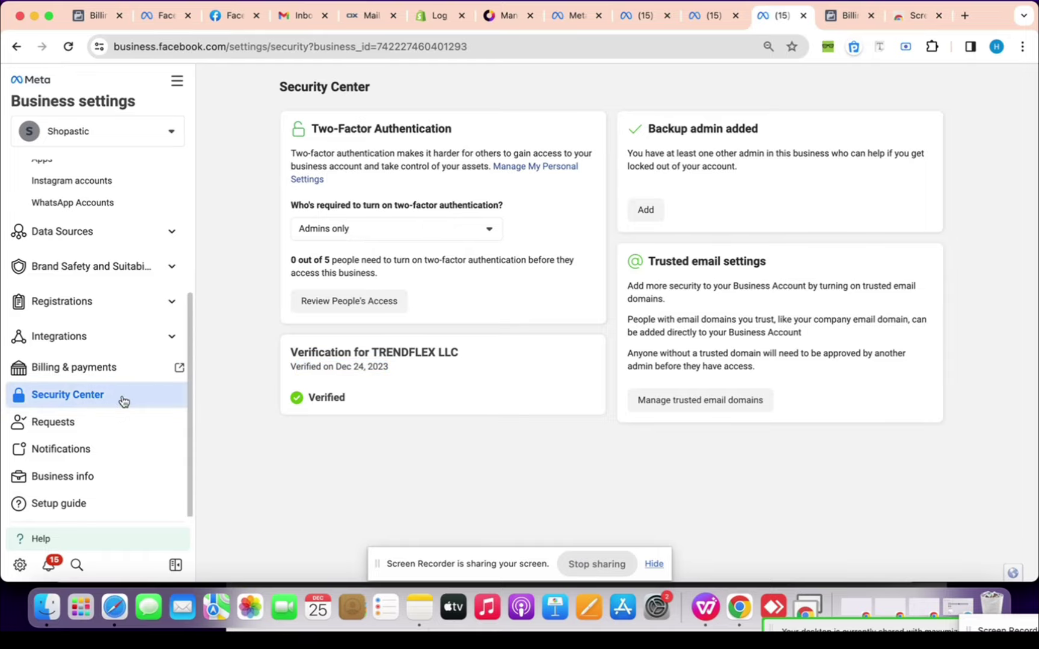
pyautogui.click(87, 374)
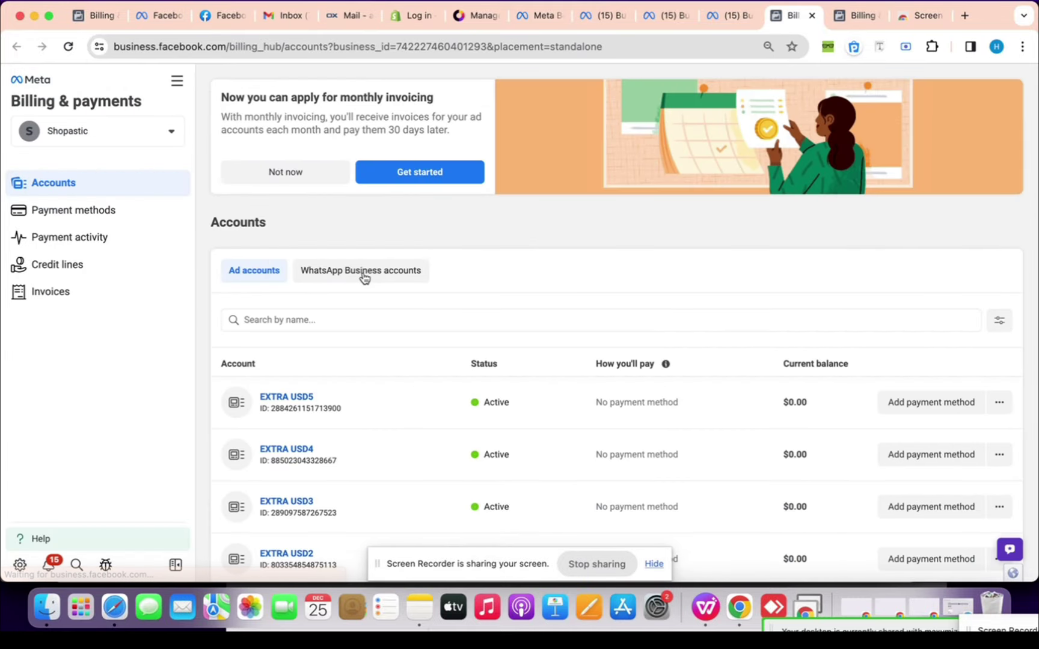
# Scroll through the billing ad accounts, then go back to the Business Settings tab
pyautogui.scroll(-5, 456, 361)
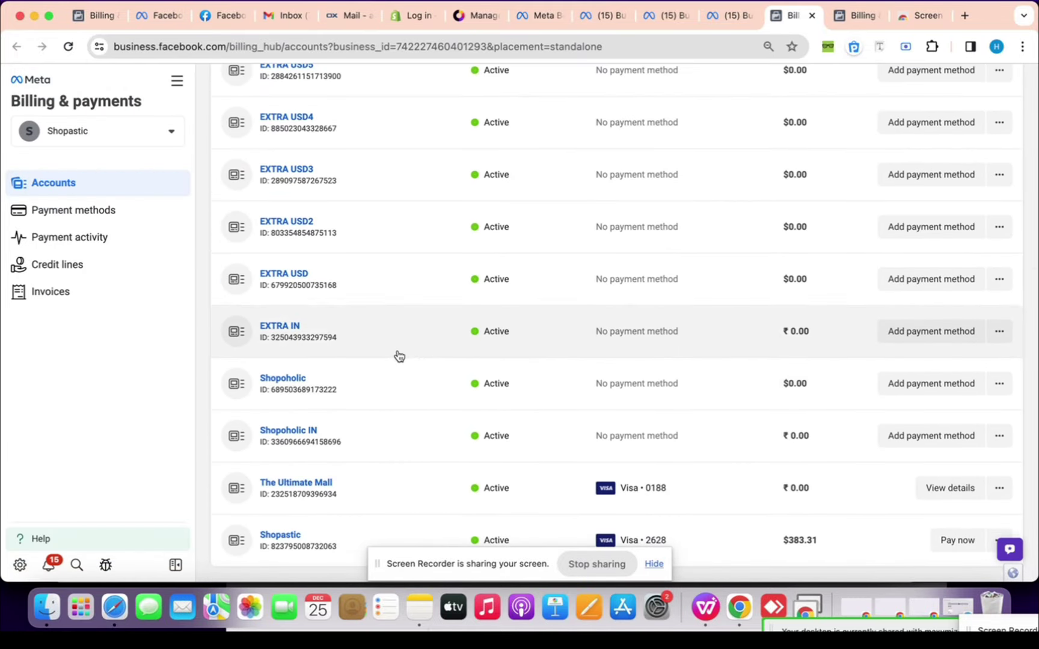
pyautogui.scroll(5, 439, 365)
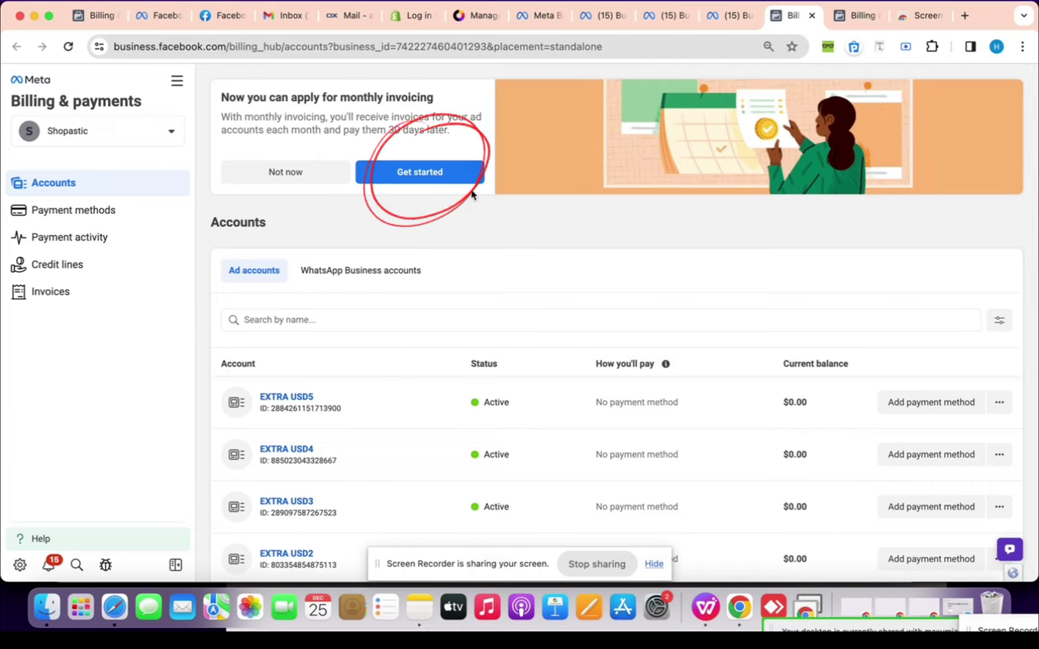
pyautogui.click(730, 18)
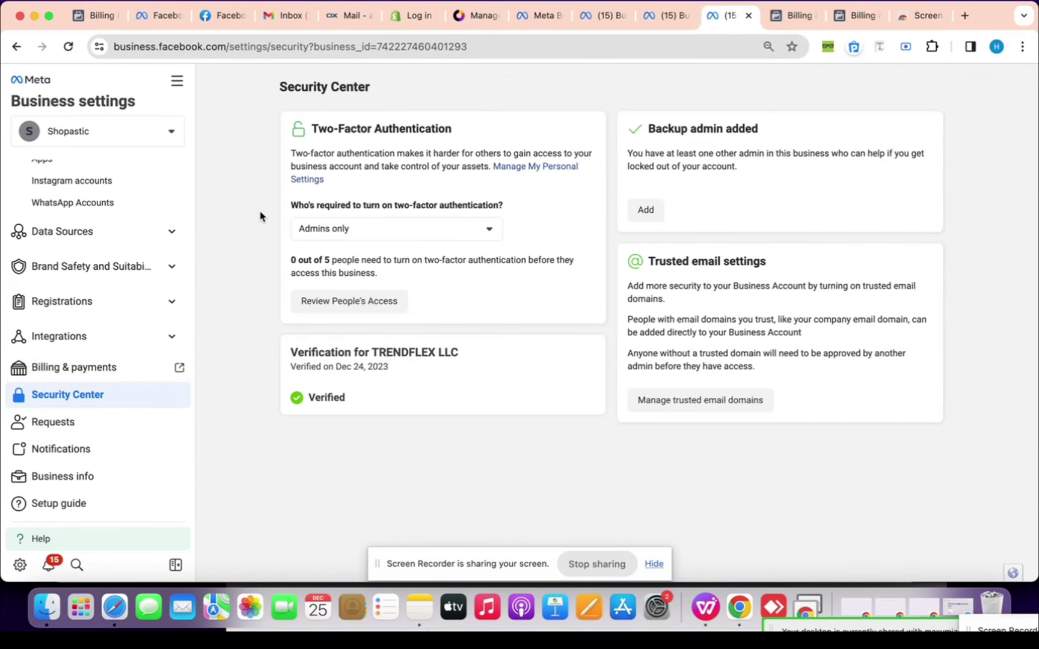
# Browse the business's Pages list under Accounts, then go back to the Billing & payments tab
pyautogui.scroll(5, 90, 421)
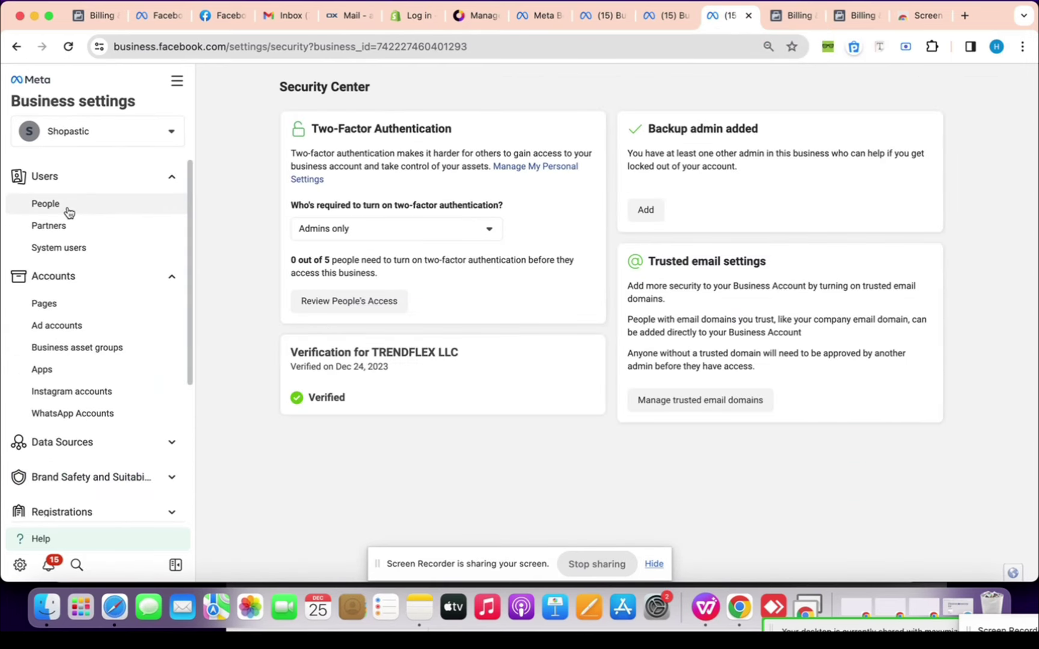
pyautogui.click(55, 305)
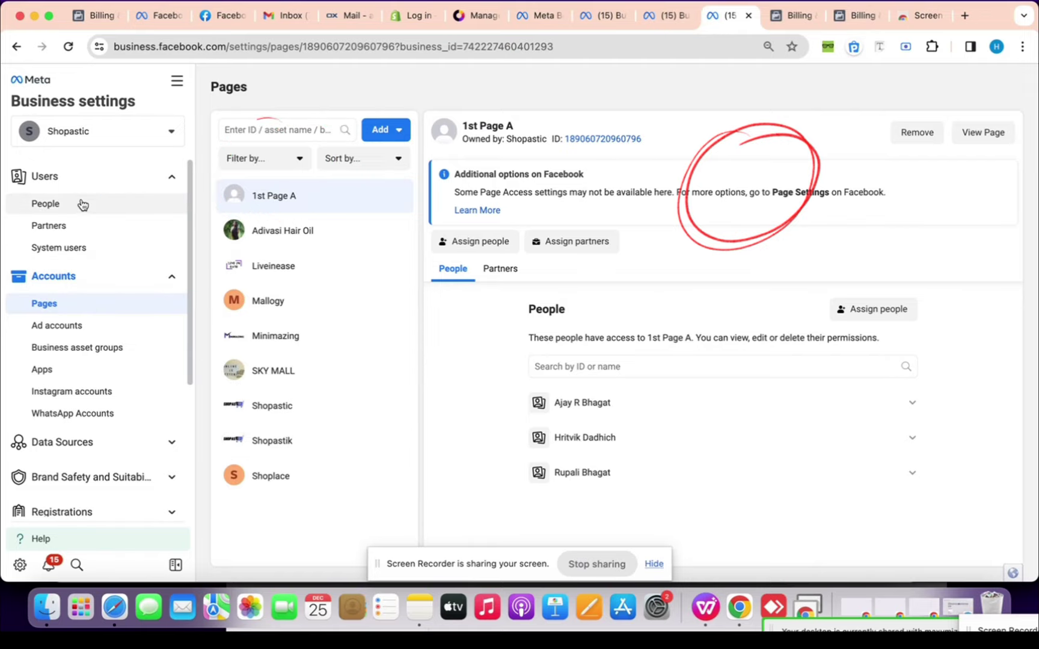
pyautogui.scroll(-5, 109, 252)
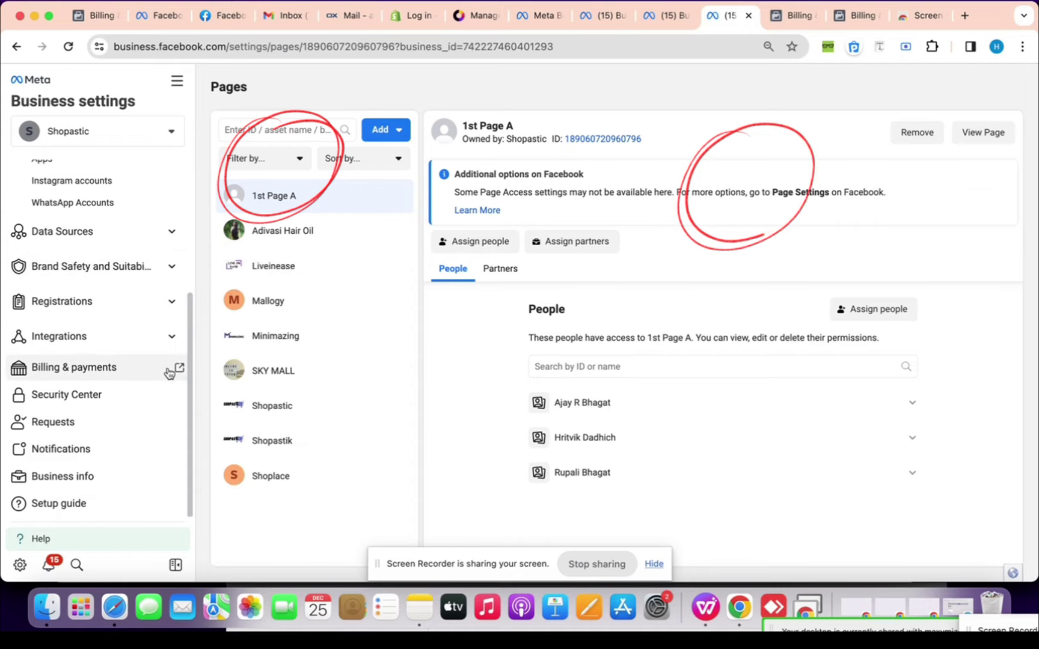
pyautogui.scroll(5, 86, 406)
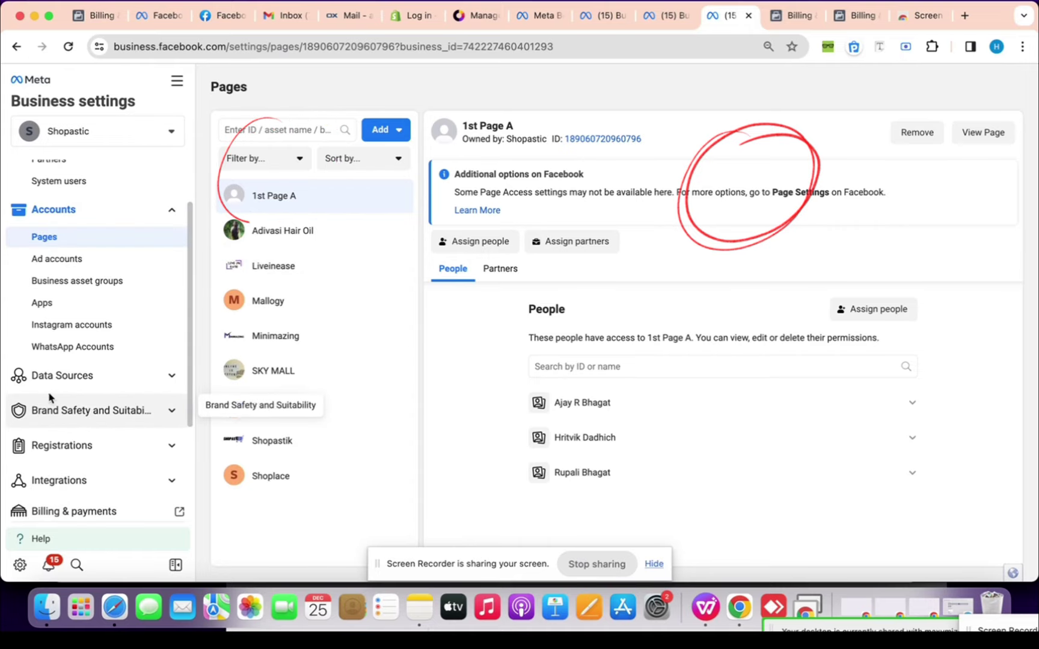
pyautogui.click(791, 16)
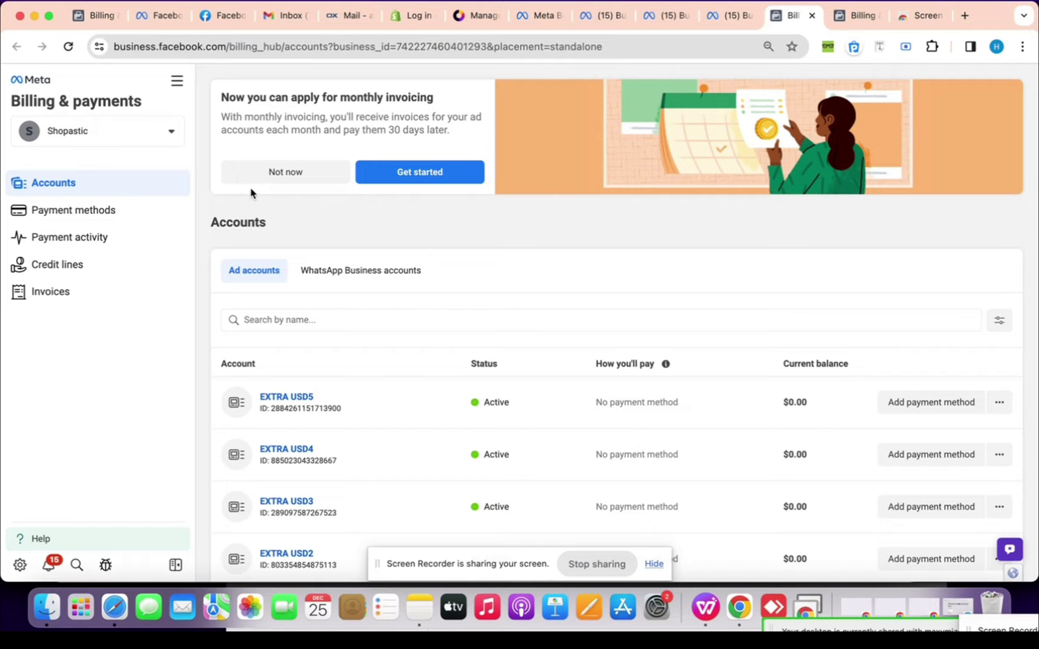
# Open and close the monthly invoicing dialog, check the account switcher, then reopen it
pyautogui.click(409, 178)
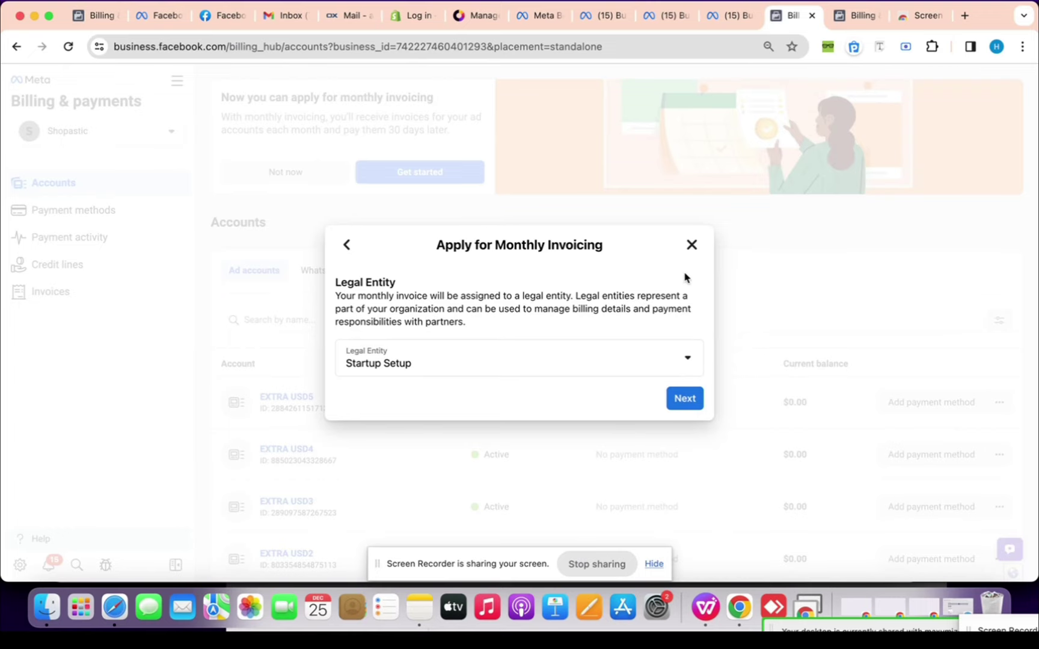
pyautogui.click(690, 245)
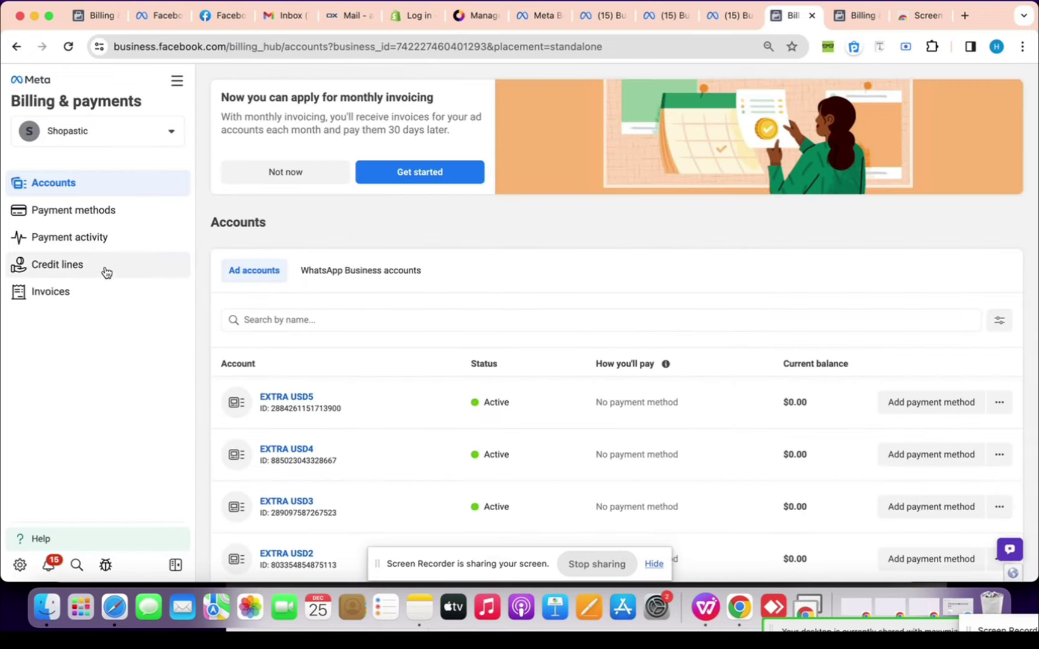
pyautogui.click(134, 136)
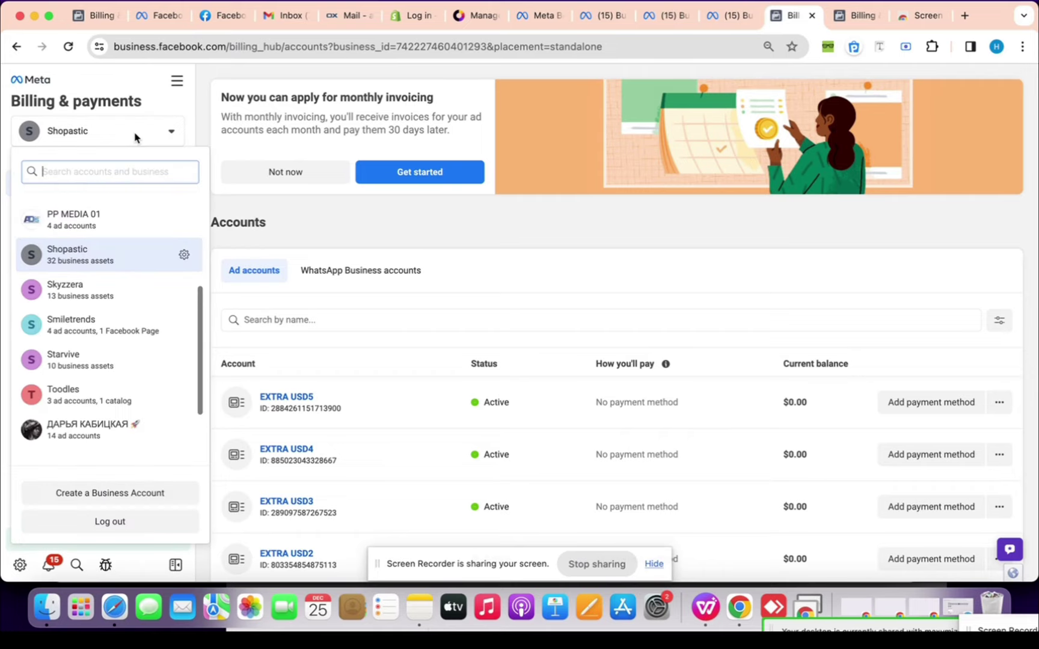
pyautogui.click(264, 144)
pyautogui.click(386, 174)
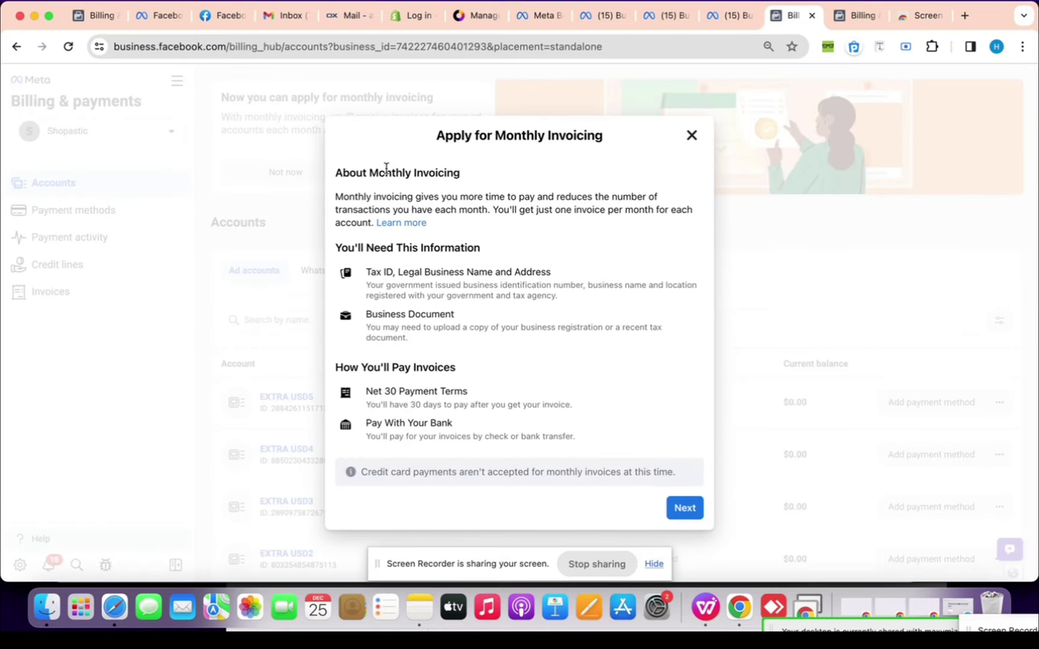
# Advance past the introduction and enter the admin contact email and phone number
pyautogui.click(685, 508)
pyautogui.click(684, 400)
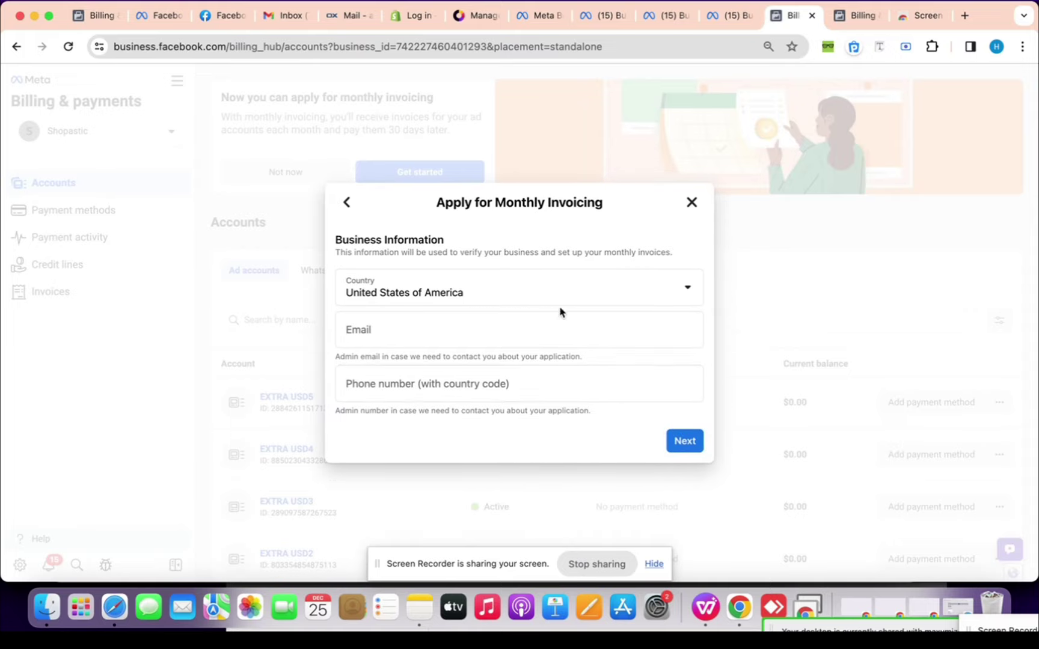
pyautogui.click(560, 324)
pyautogui.click(557, 328)
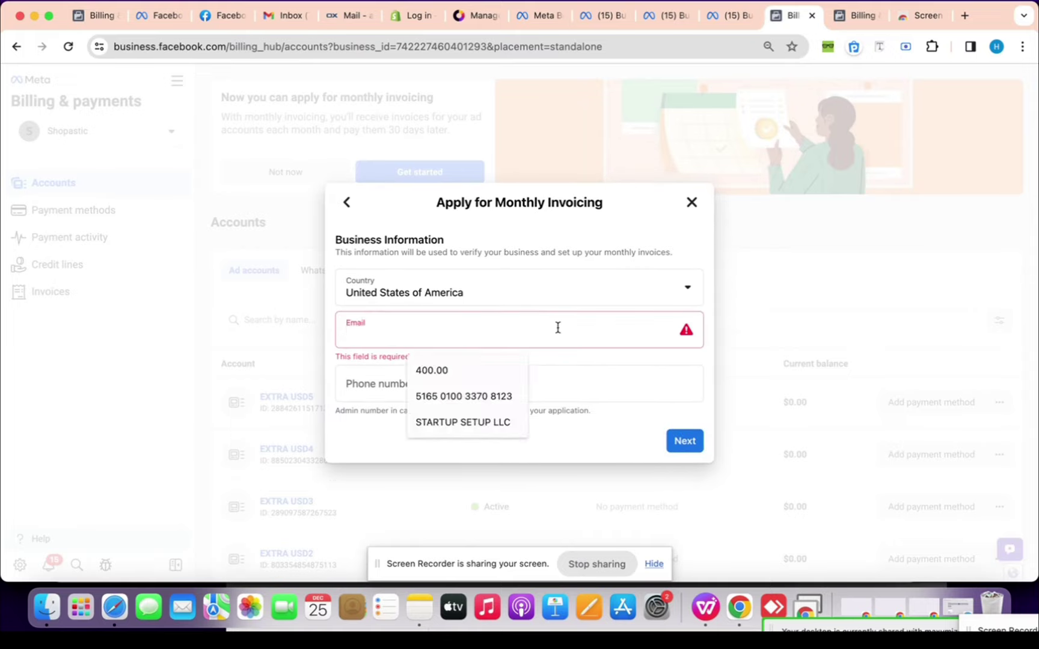
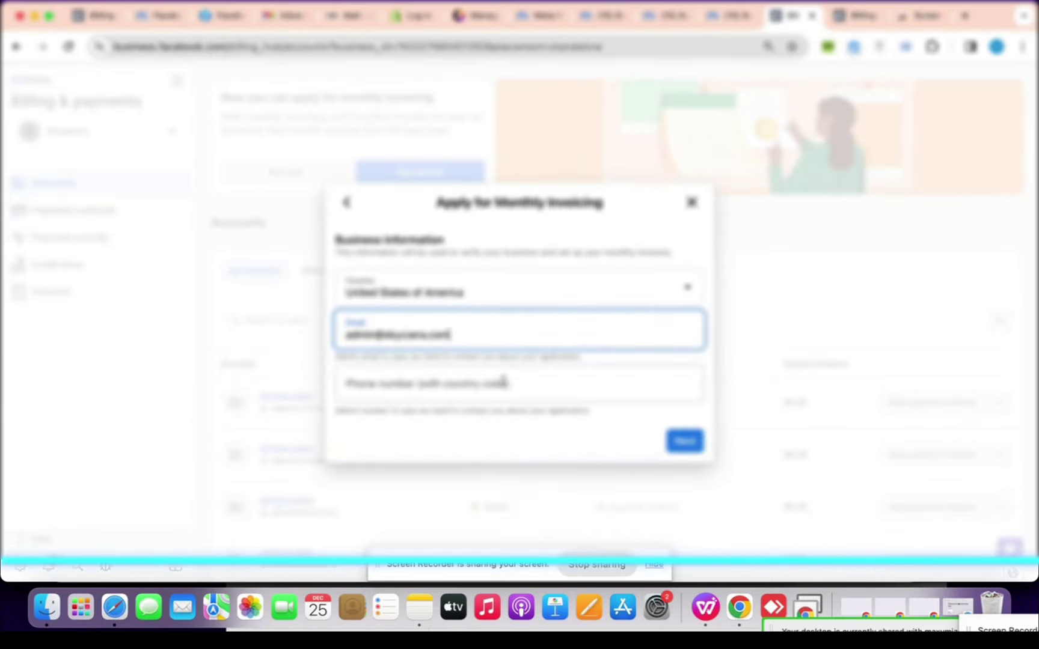
pyautogui.click(502, 381)
pyautogui.write('01')
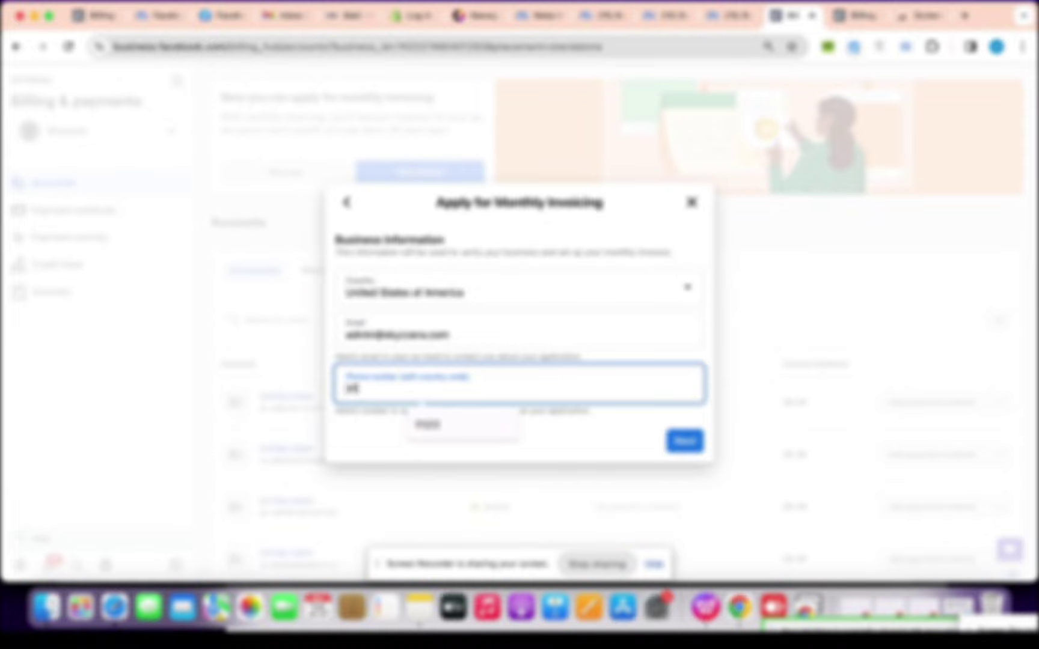
pyautogui.press('BackSpace')
pyautogui.press('BackSpace')
pyautogui.write('12')
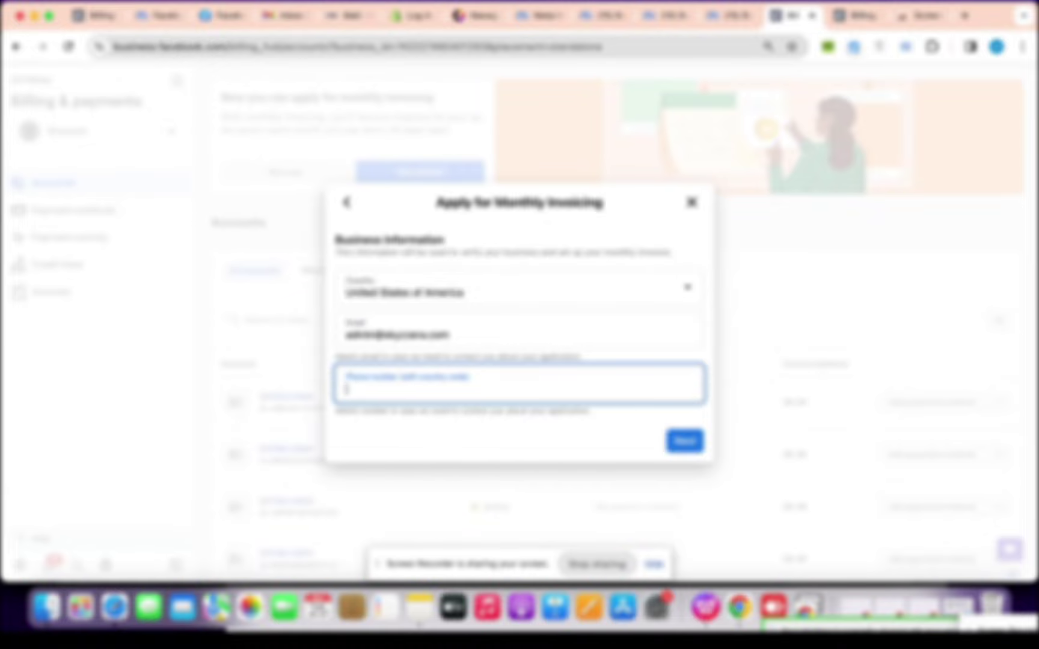
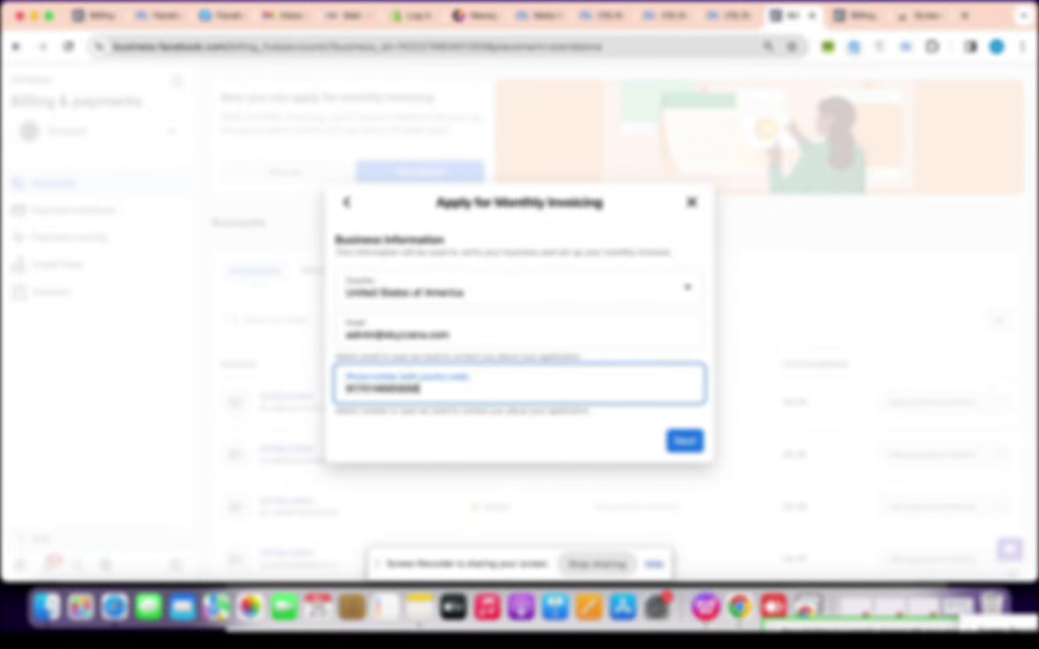
pyautogui.click(621, 426)
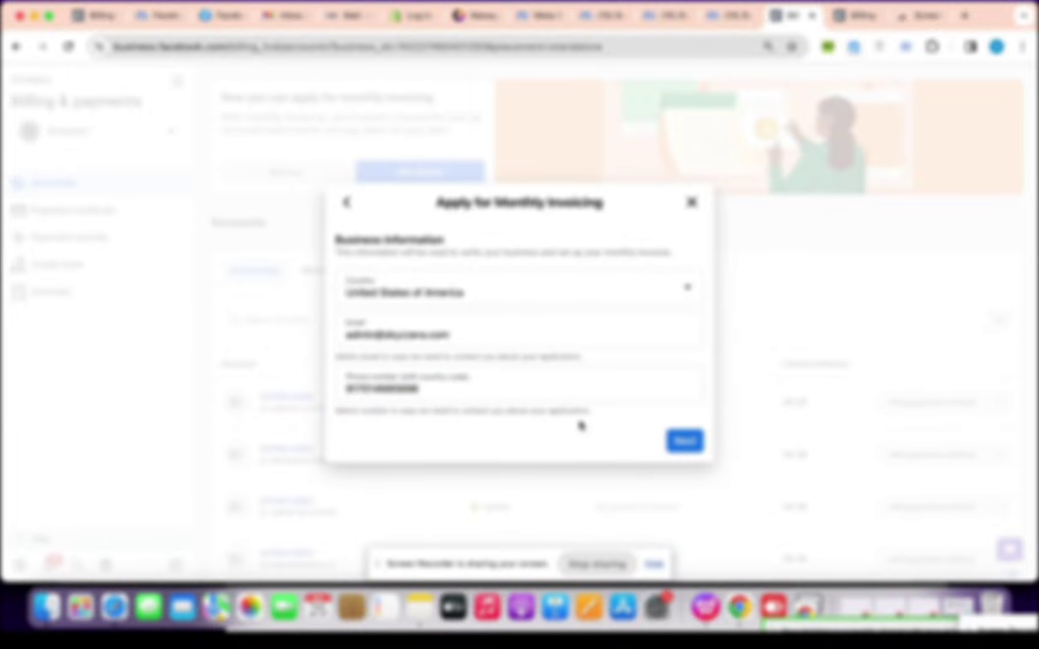
# Complete the legal address step and move on to Select Accounts
pyautogui.moveTo(479, 563); pyautogui.dragTo(479, 596)
pyautogui.click(503, 441)
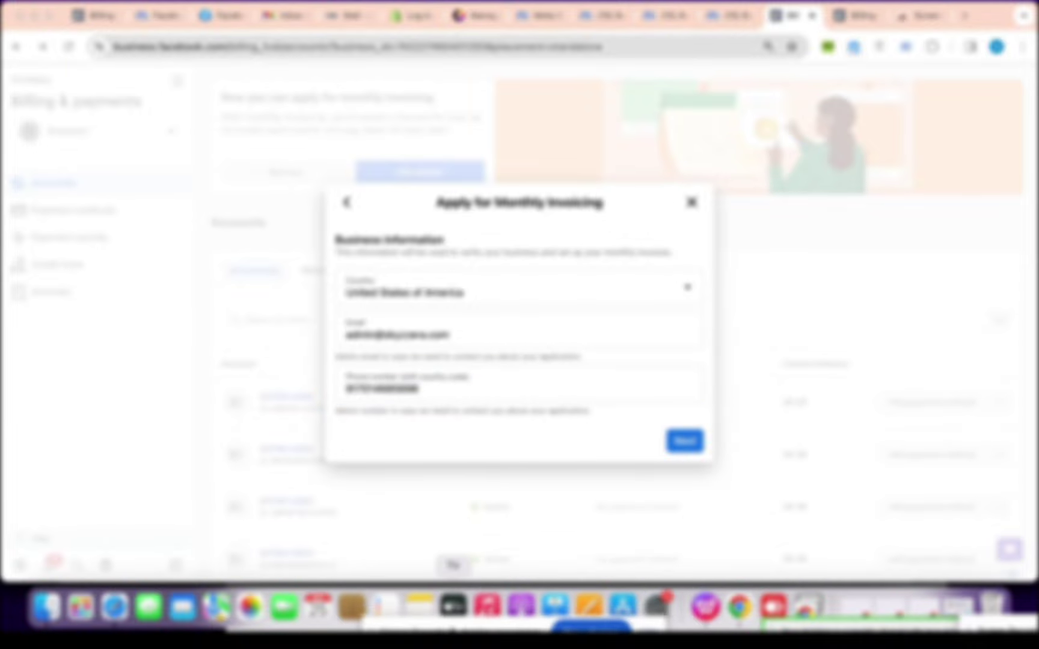
pyautogui.click(684, 441)
pyautogui.click(478, 227)
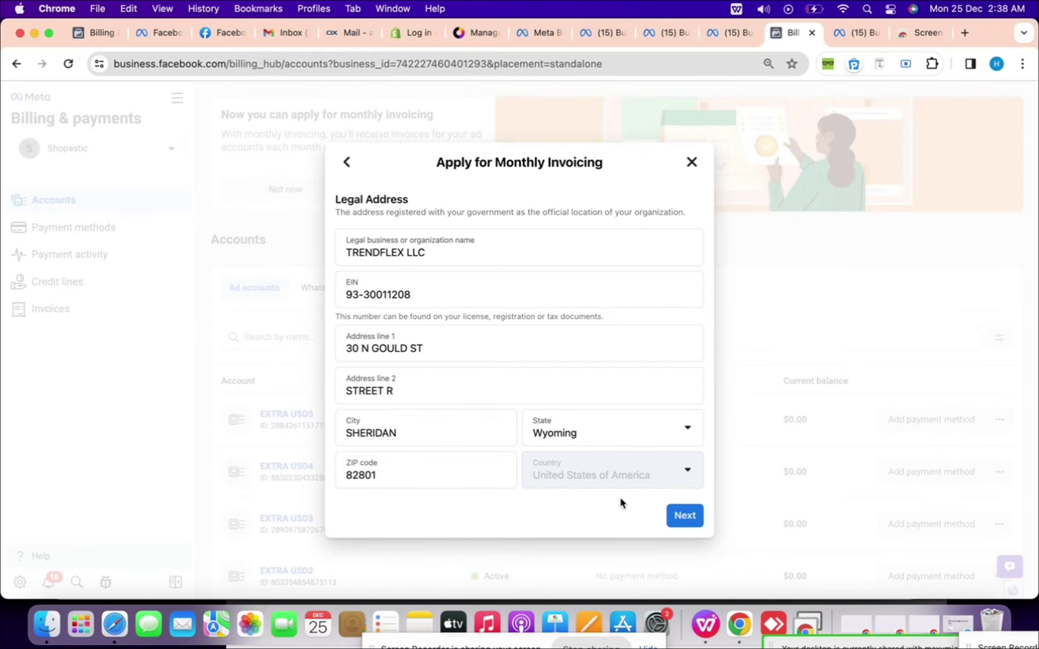
pyautogui.press('Return')
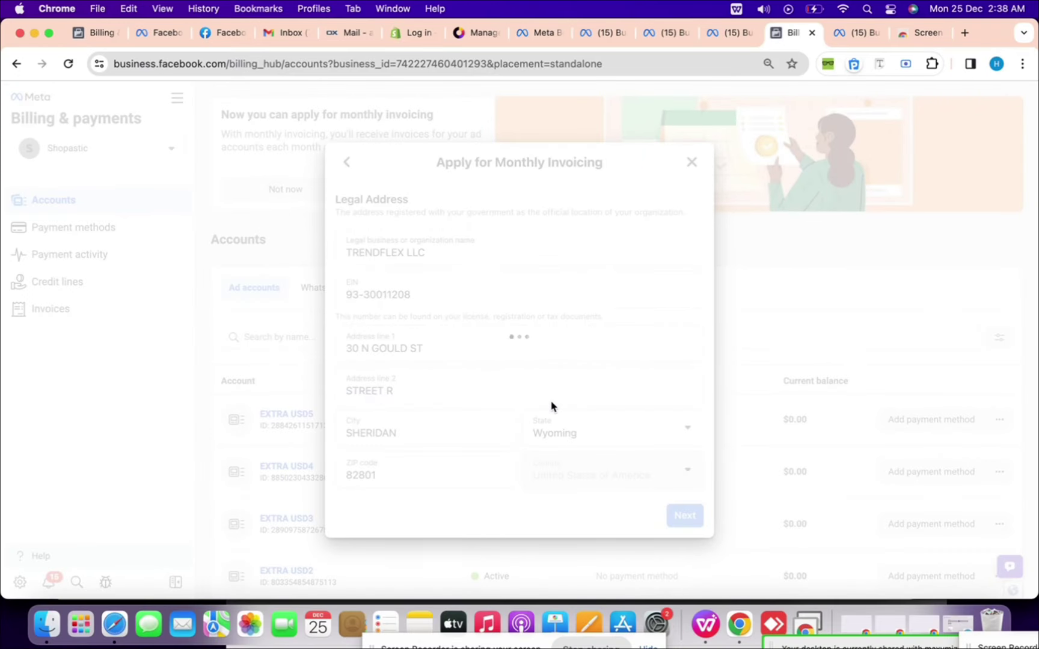
pyautogui.scroll(-2, 613, 372)
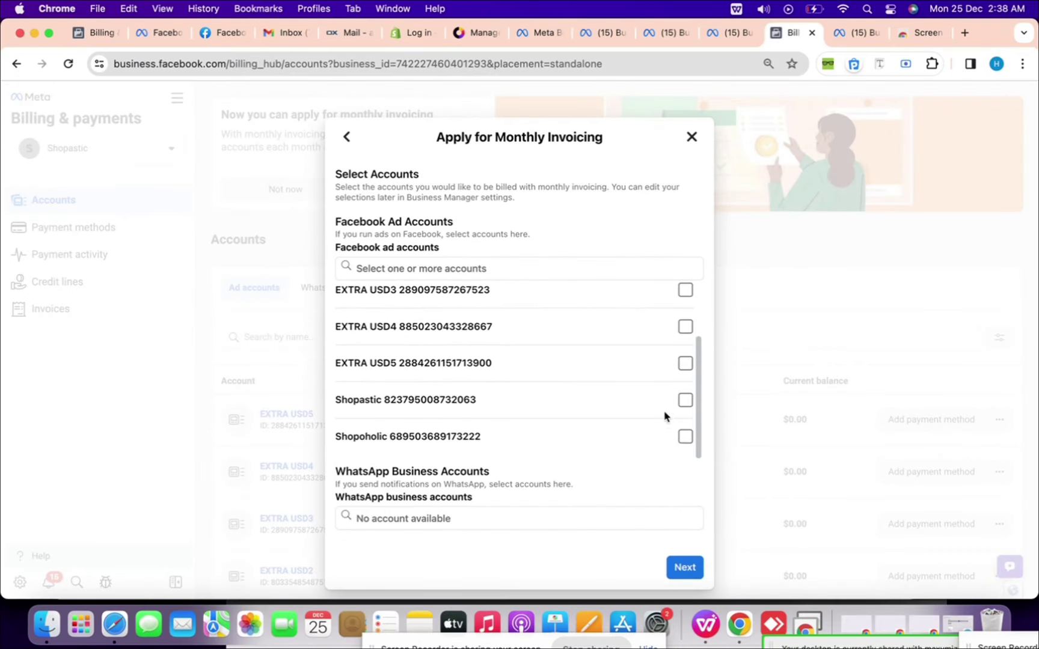
# Include the Shopastic and Shopoholic ad accounts in the monthly invoicing application
pyautogui.click(685, 400)
pyautogui.scroll(2, 535, 343)
pyautogui.scroll(-2, 566, 372)
pyautogui.scroll(2, 673, 442)
pyautogui.scroll(-2, 673, 442)
pyautogui.click(685, 436)
pyautogui.click(678, 565)
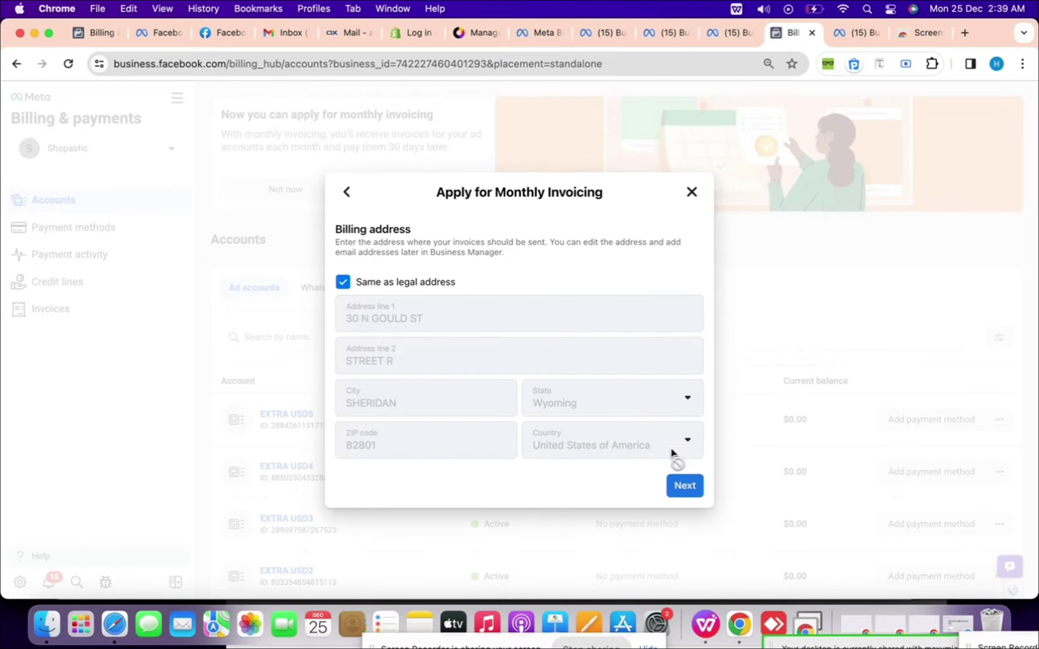
# Keep the billing address same as legal address and choose wire transfer or check payment
pyautogui.click(682, 485)
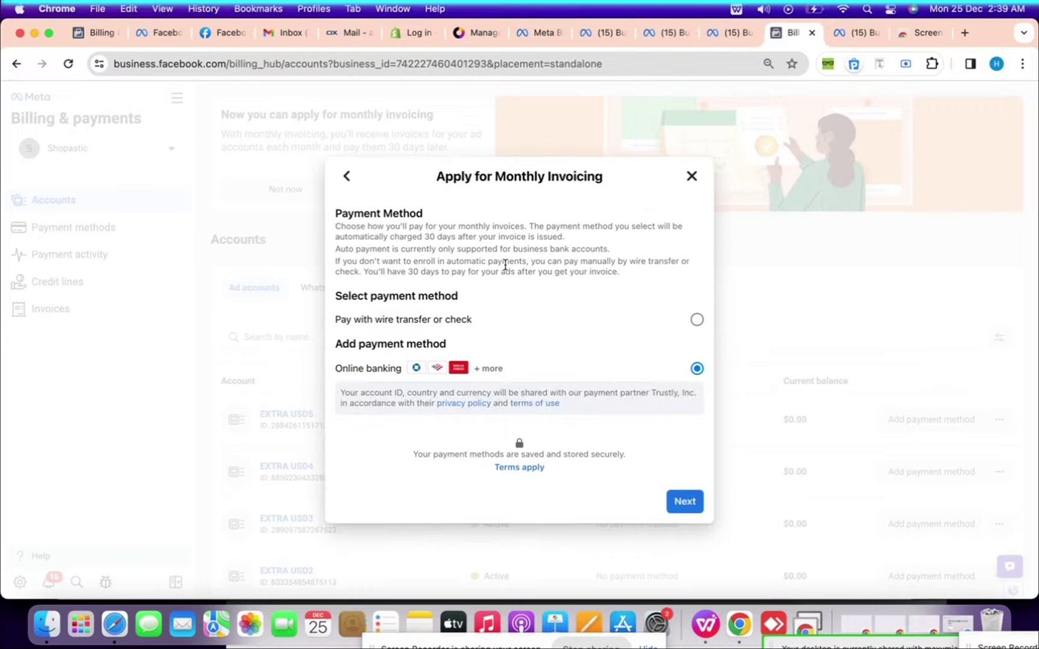
pyautogui.click(721, 330)
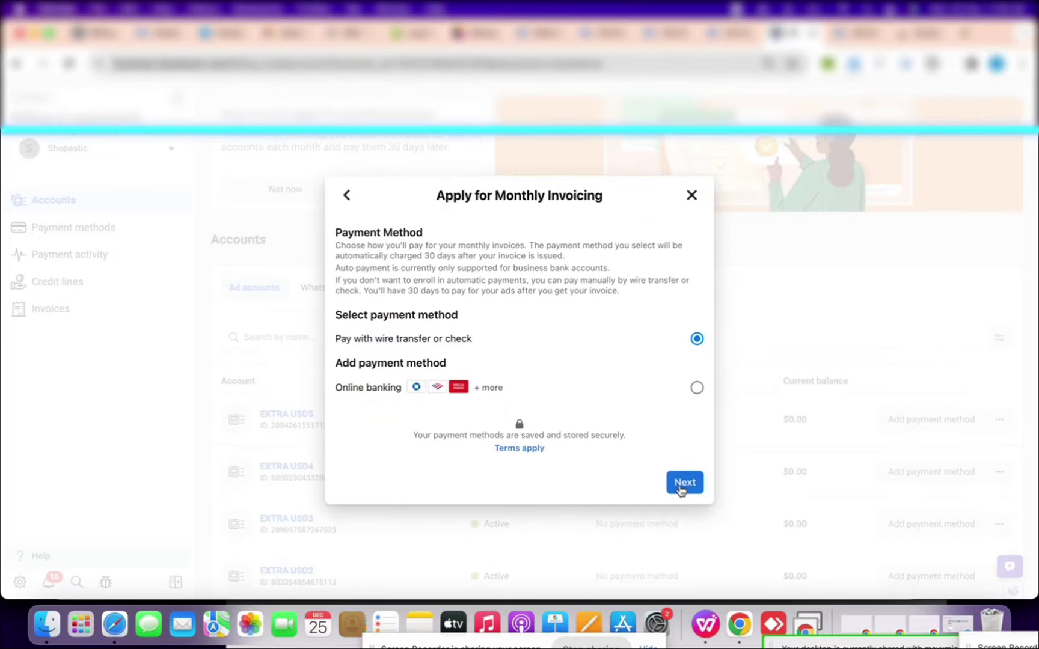
pyautogui.click(706, 501)
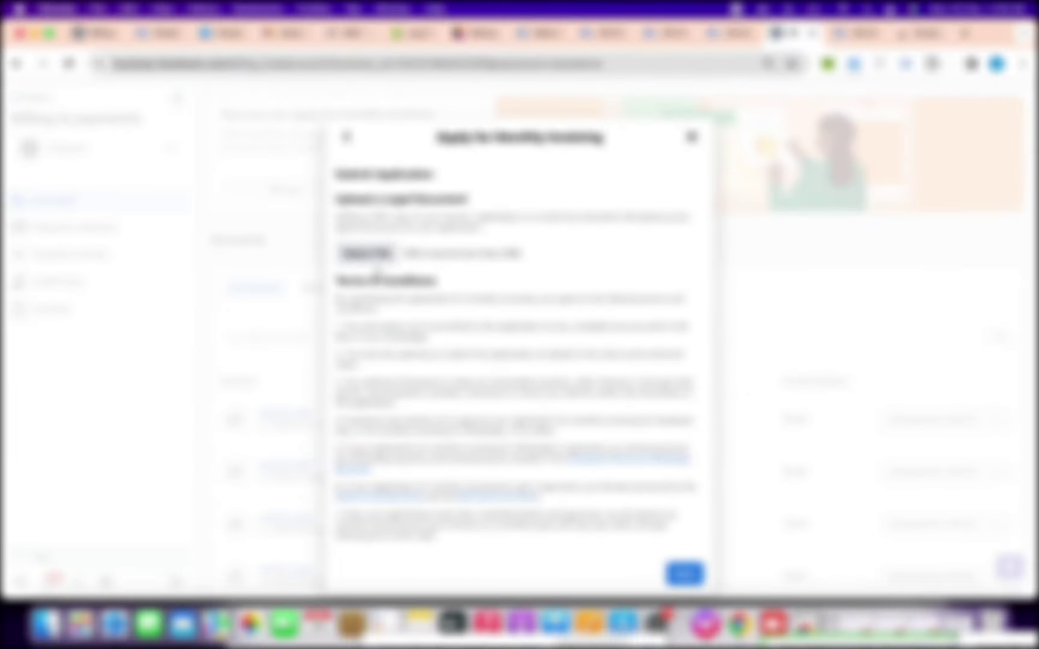
# Upload the legal document PDF to the application after previewing it
pyautogui.click(366, 253)
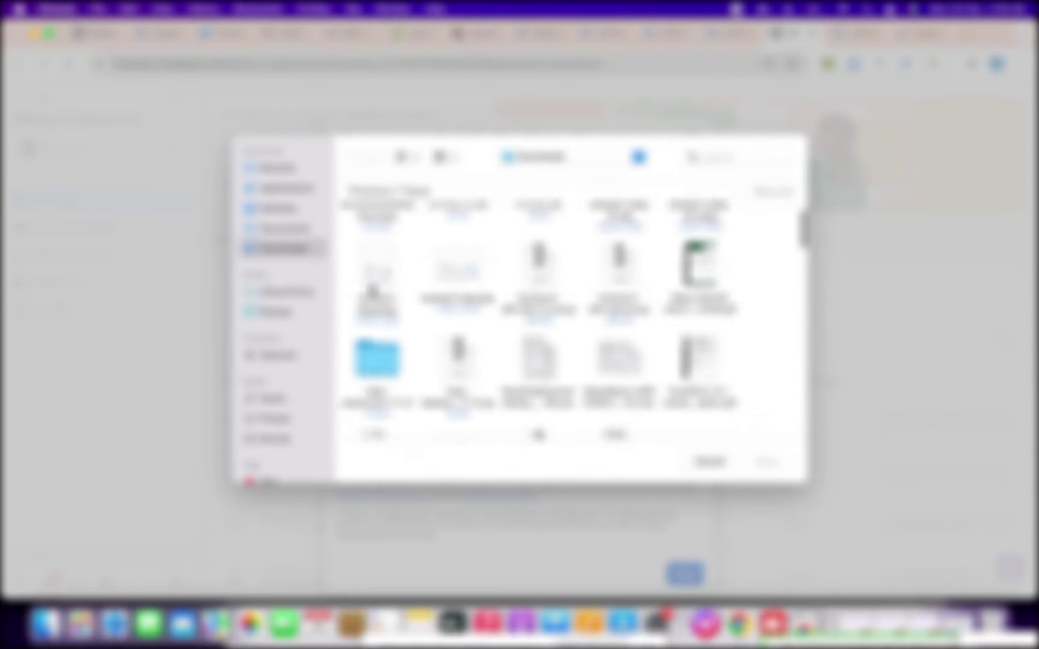
pyautogui.scroll(-3, 372, 290)
pyautogui.click(701, 264)
pyautogui.rightClick(700, 258)
pyautogui.click(738, 312)
pyautogui.click(290, 55)
pyautogui.click(767, 462)
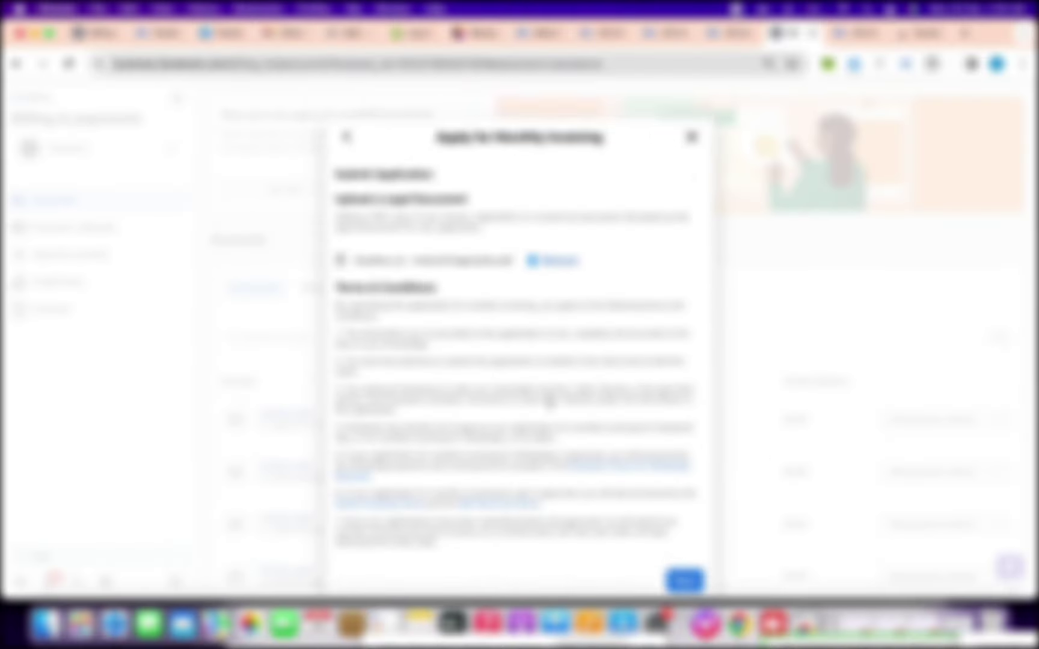
pyautogui.scroll(-2, 549, 404)
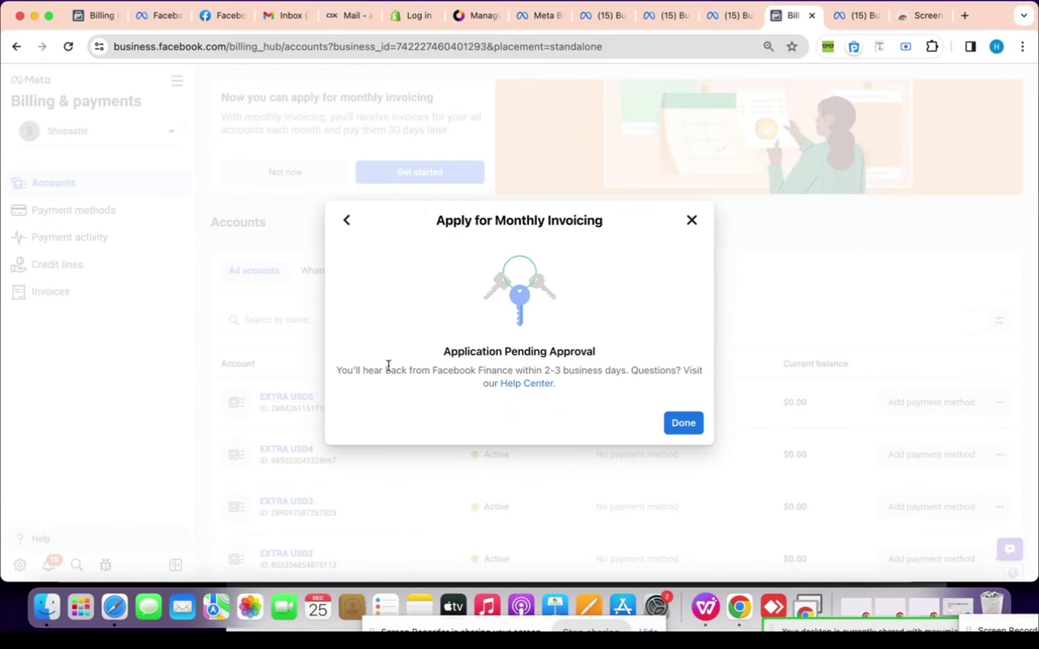
# Dismiss the 2-3 business day pending notice, reload Billing & payments, and go to Credit lines
pyautogui.moveTo(391, 370); pyautogui.dragTo(563, 372)
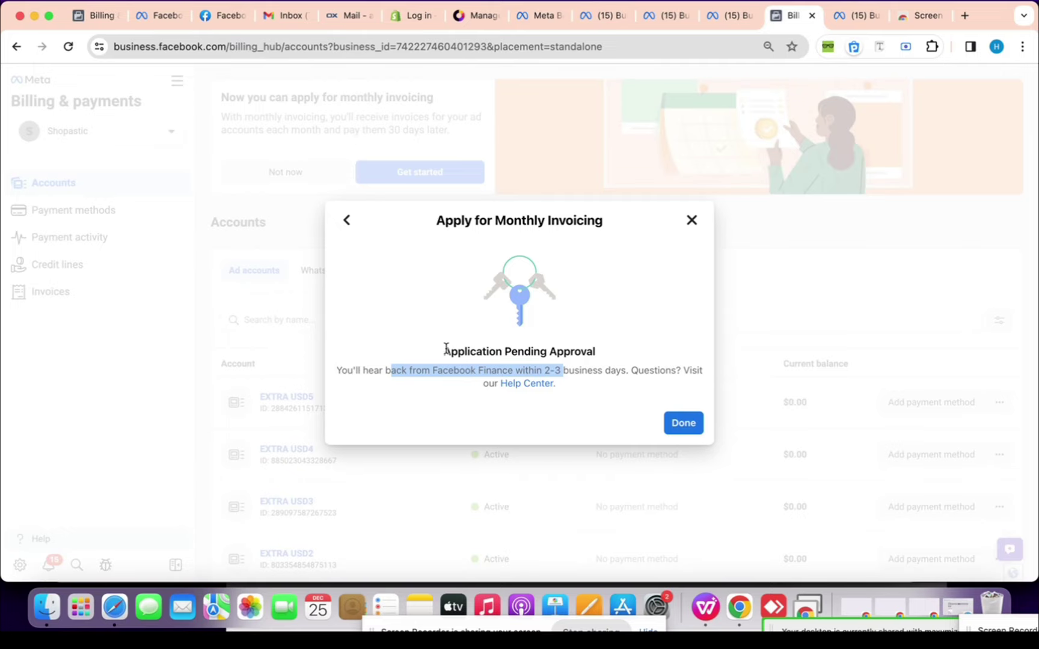
pyautogui.click(668, 430)
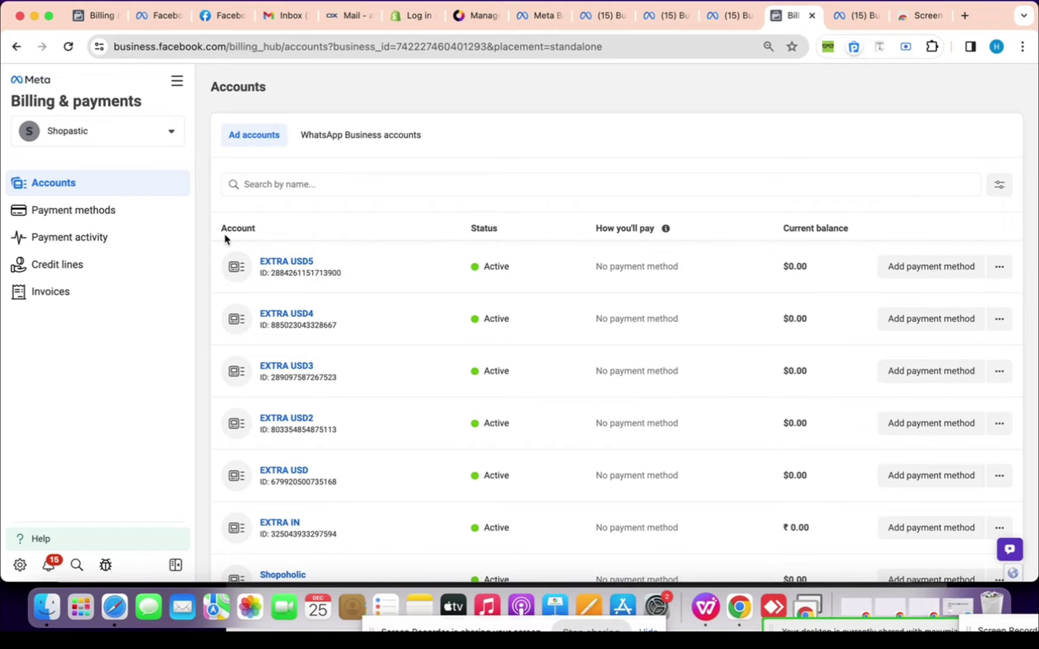
pyautogui.click(68, 46)
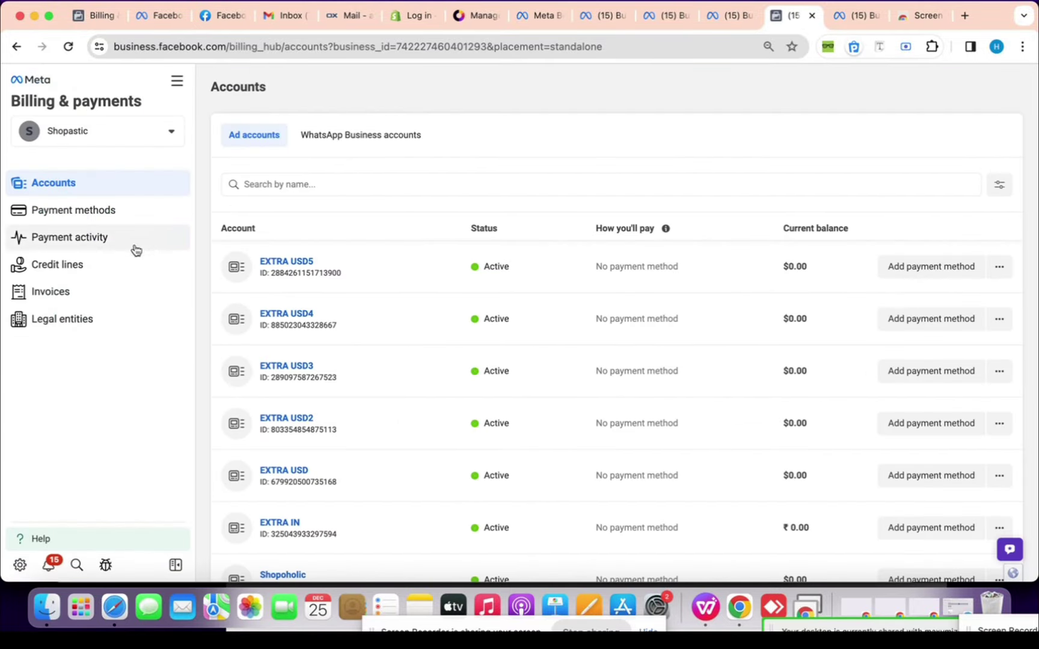
pyautogui.click(128, 263)
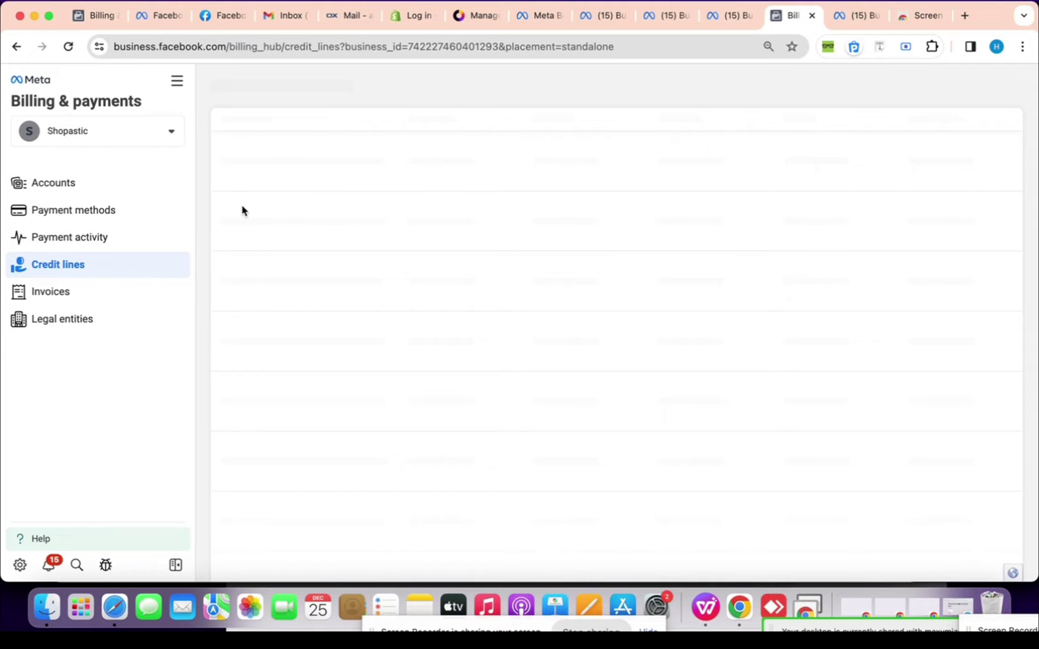
# View TRENDFLEX LLC's legal entity details, then return to the Monthly invoicing applications list
pyautogui.click(321, 143)
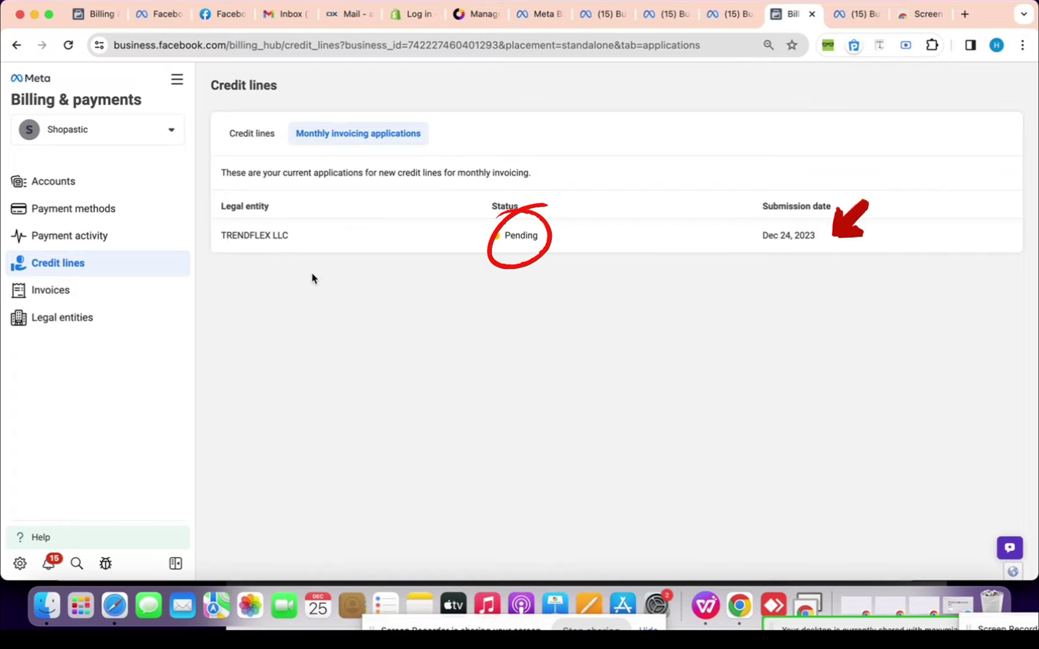
pyautogui.click(127, 314)
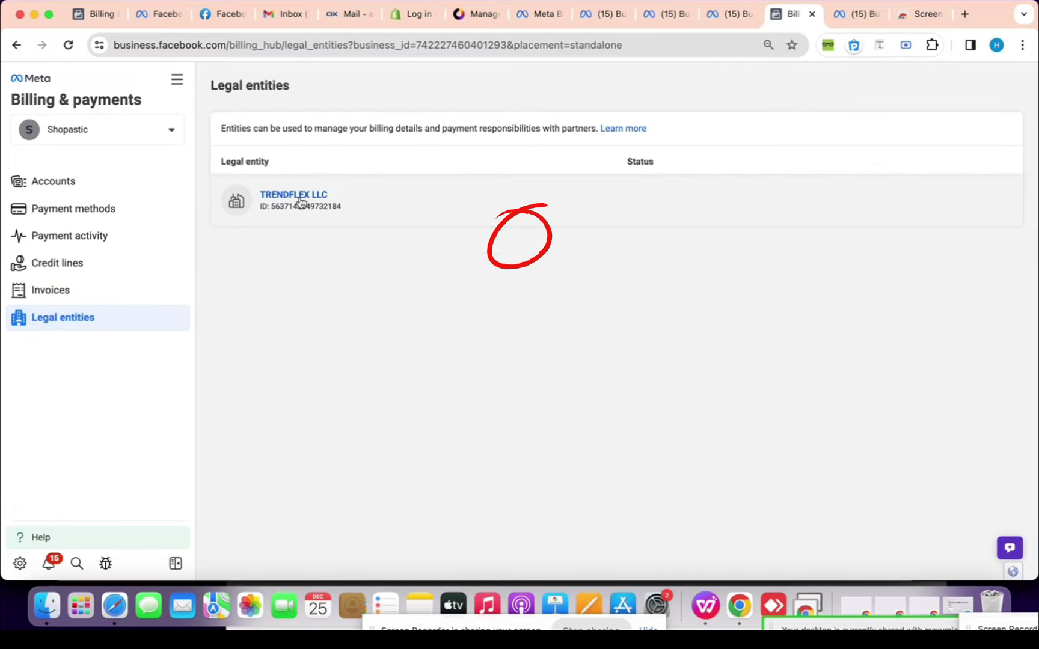
pyautogui.click(299, 197)
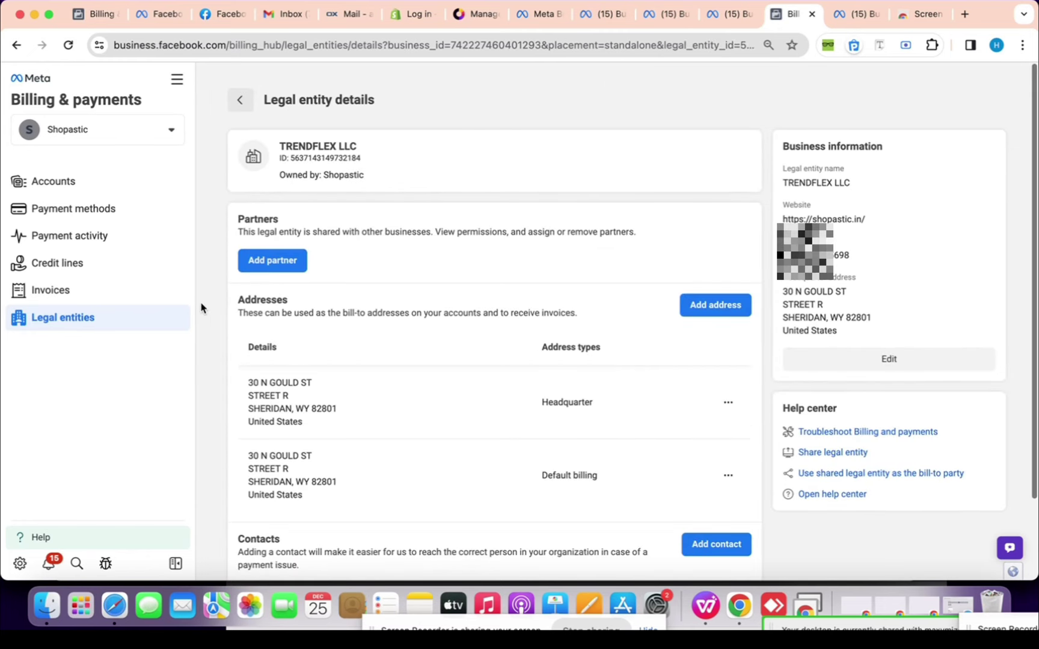
pyautogui.click(96, 262)
pyautogui.click(362, 144)
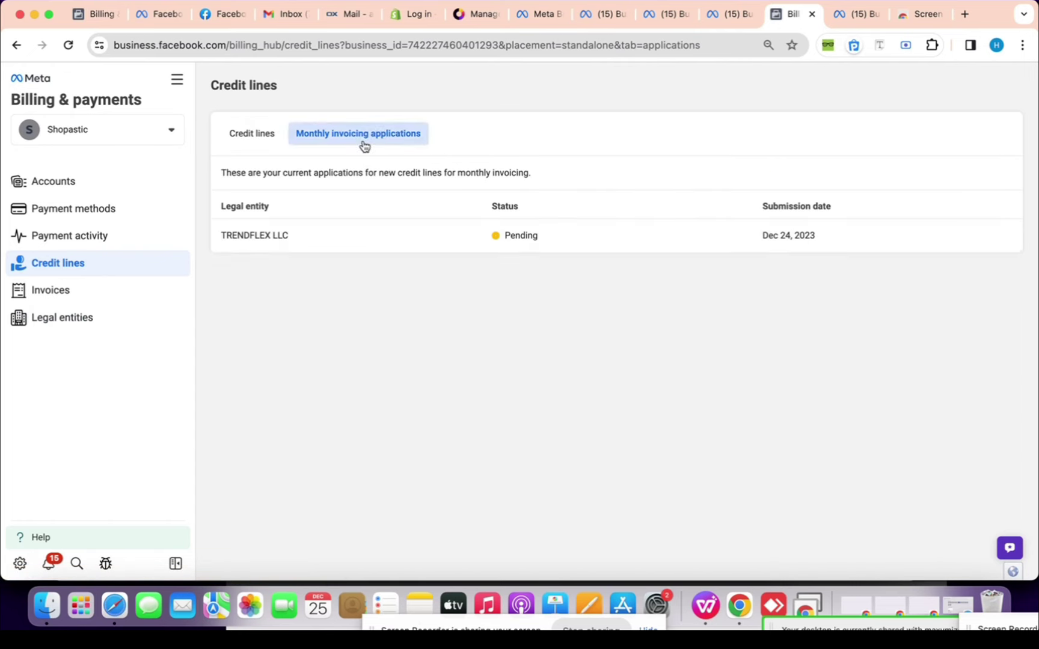
pyautogui.click(351, 242)
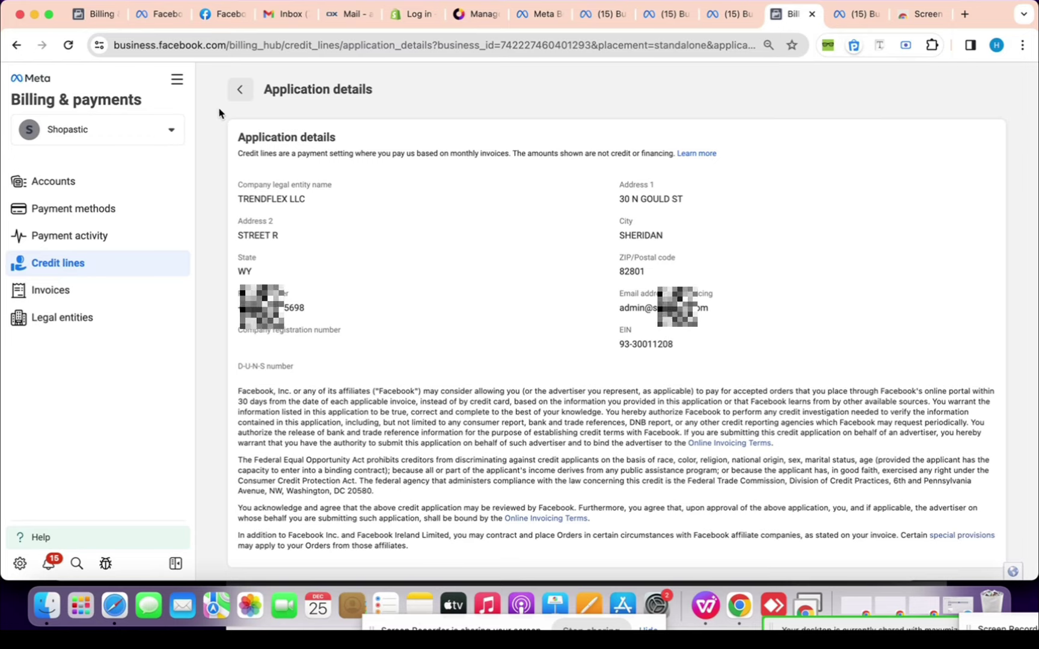
pyautogui.click(240, 91)
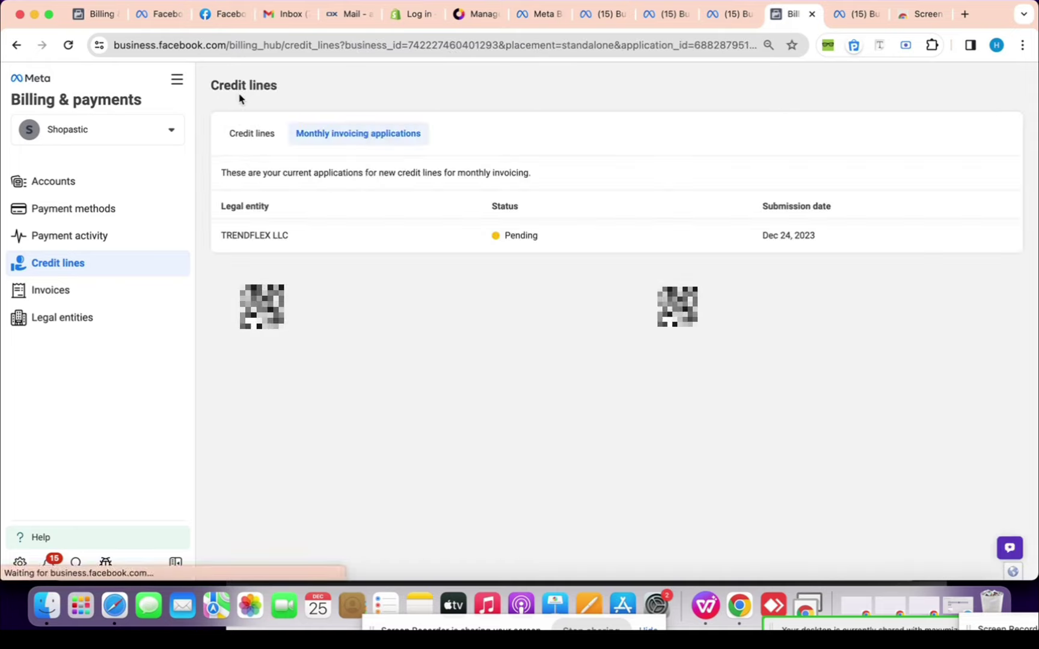
pyautogui.click(262, 131)
pyautogui.click(325, 134)
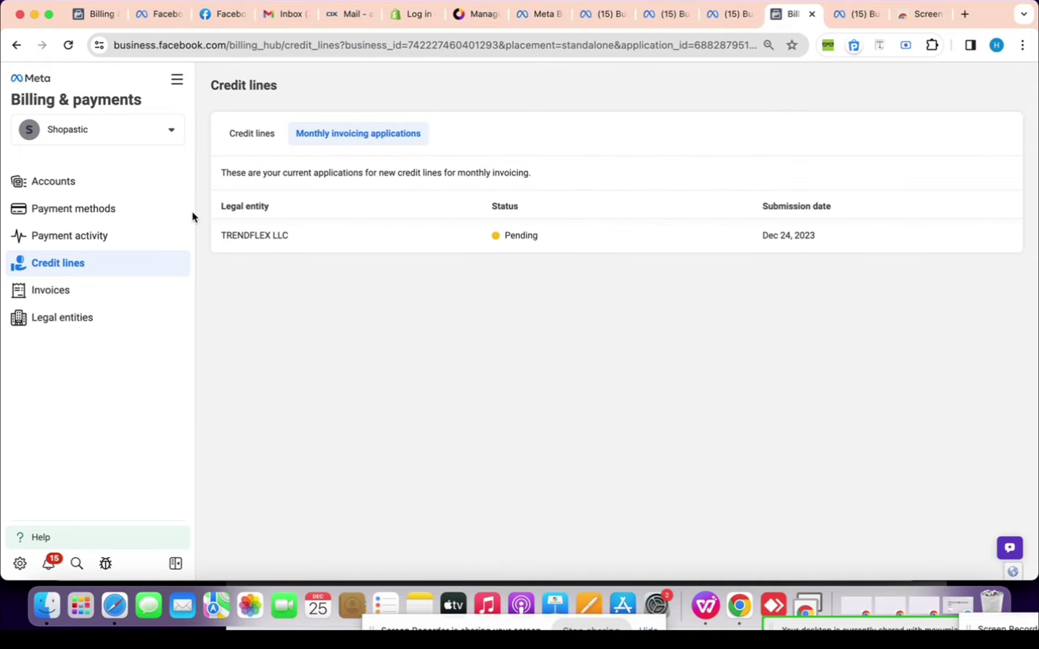